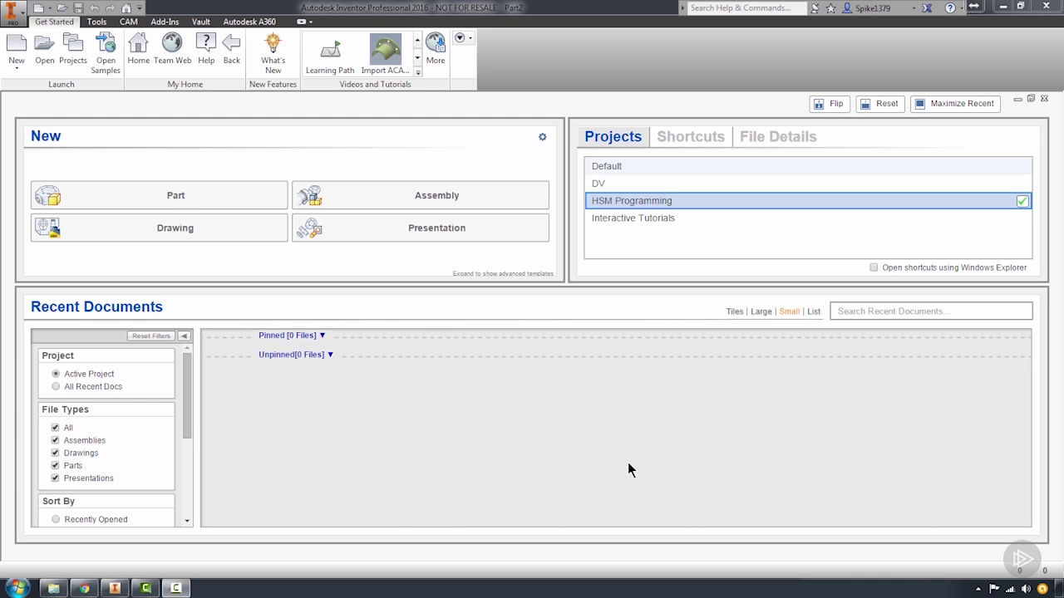
Create a new part and start a 2D sketch on the XY plane.
click(173, 196)
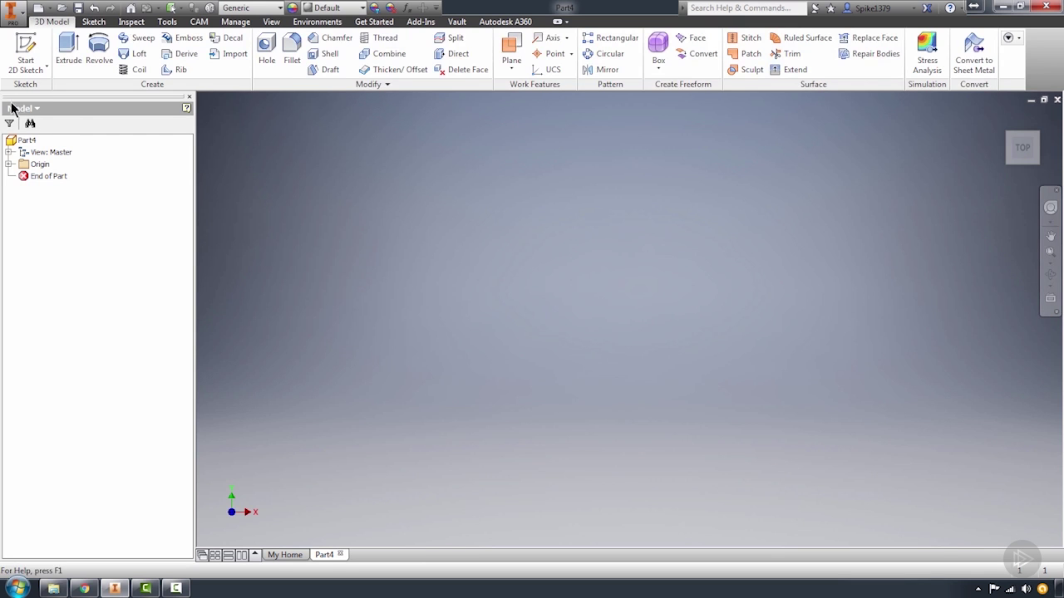
click(94, 21)
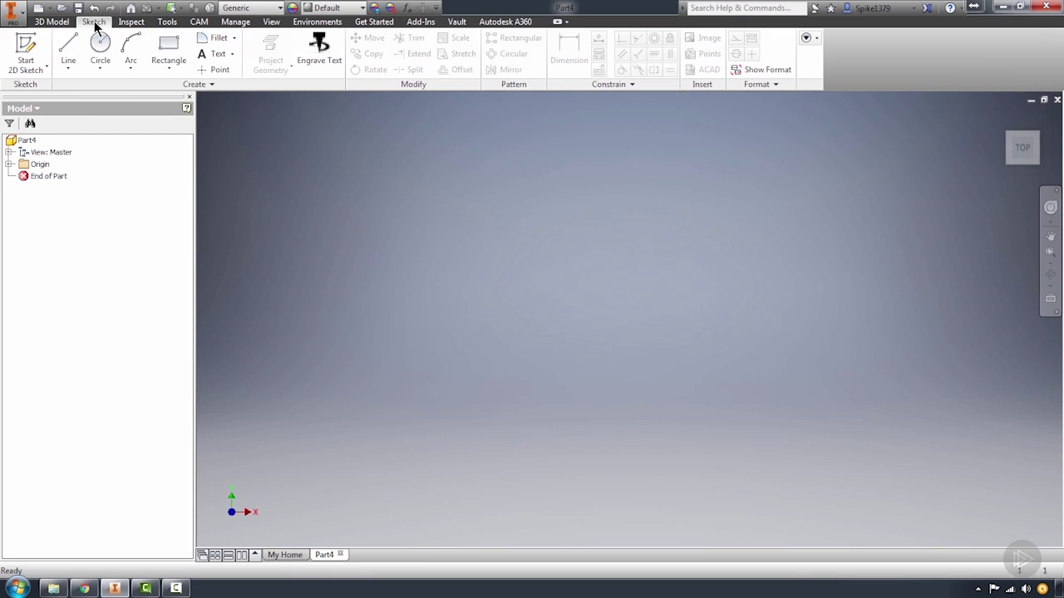
click(197, 23)
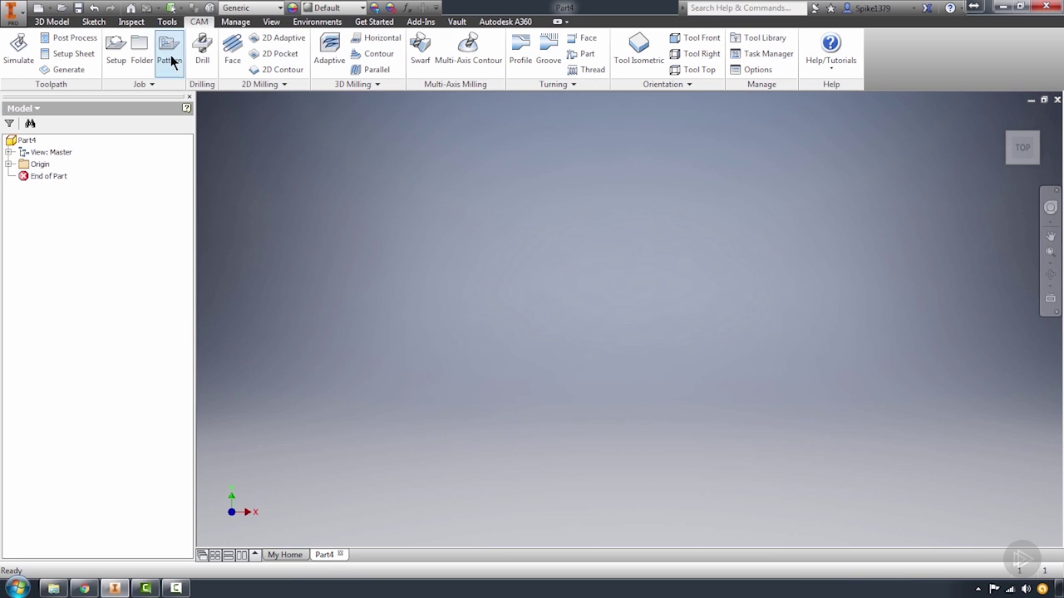
click(51, 21)
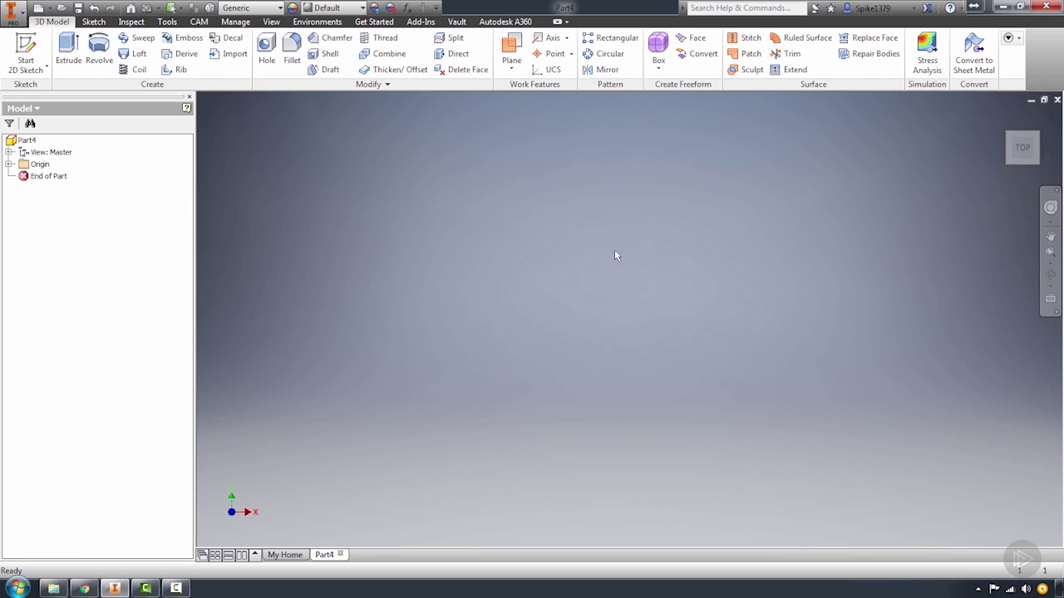
right_click(544, 269)
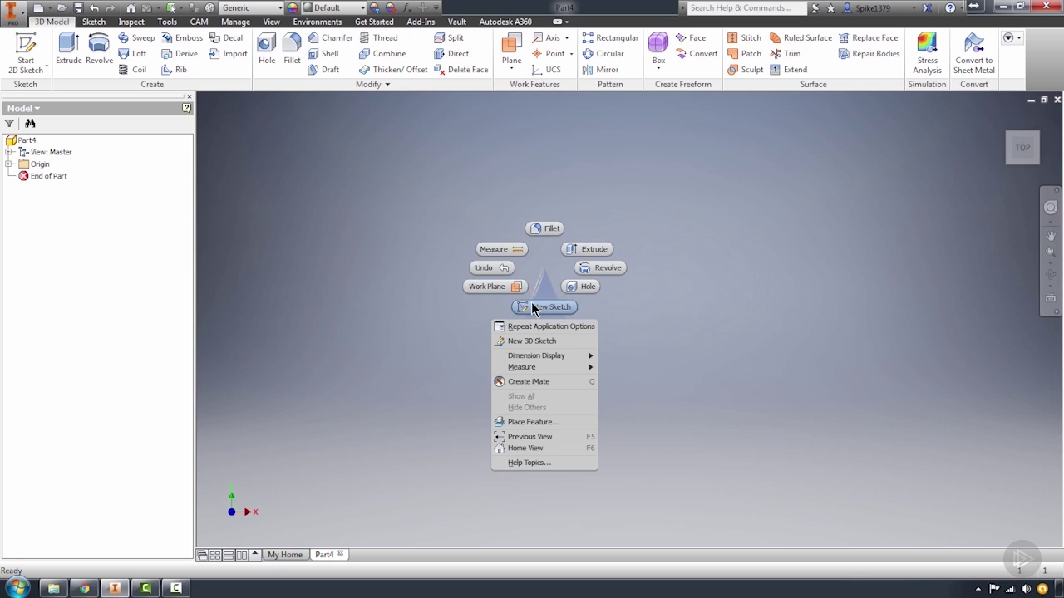
click(533, 307)
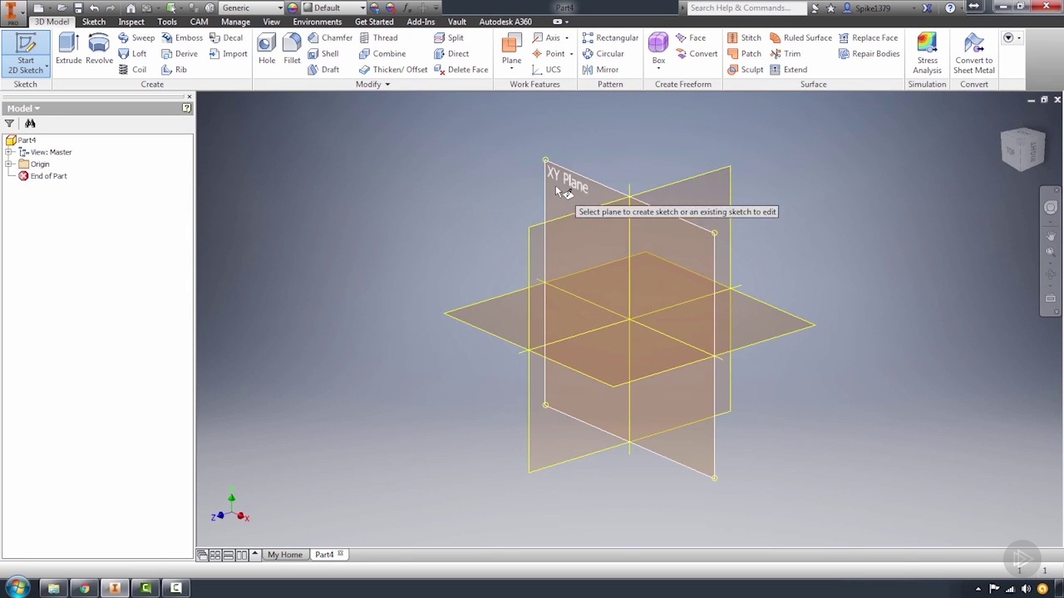
click(556, 190)
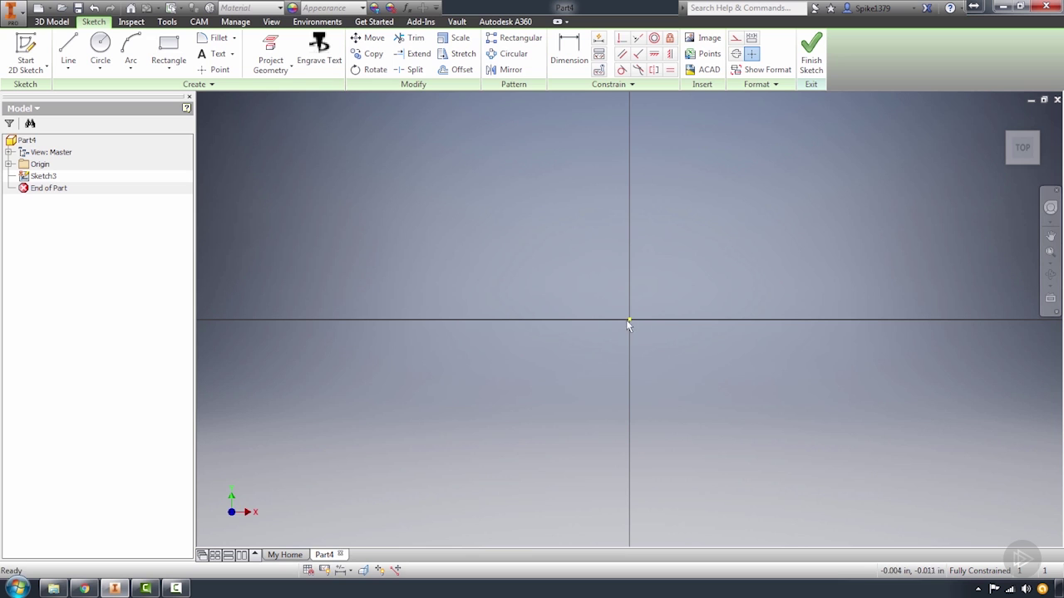
Sketch a horizontal line from the origin, double back about 0.32 in to its midpoint, and continue with a near-vertical line downward.
click(68, 50)
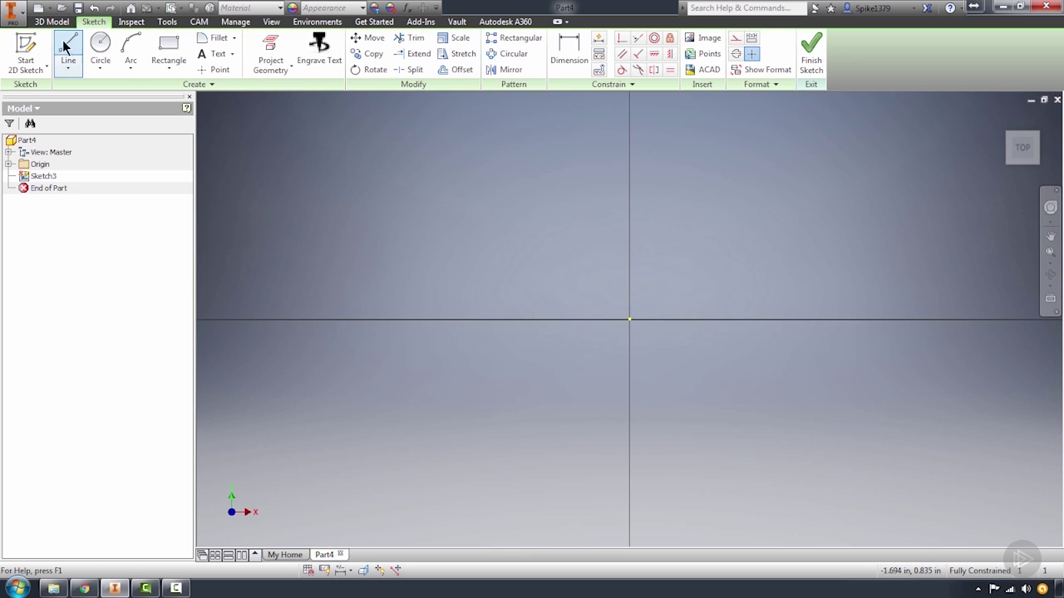
click(628, 319)
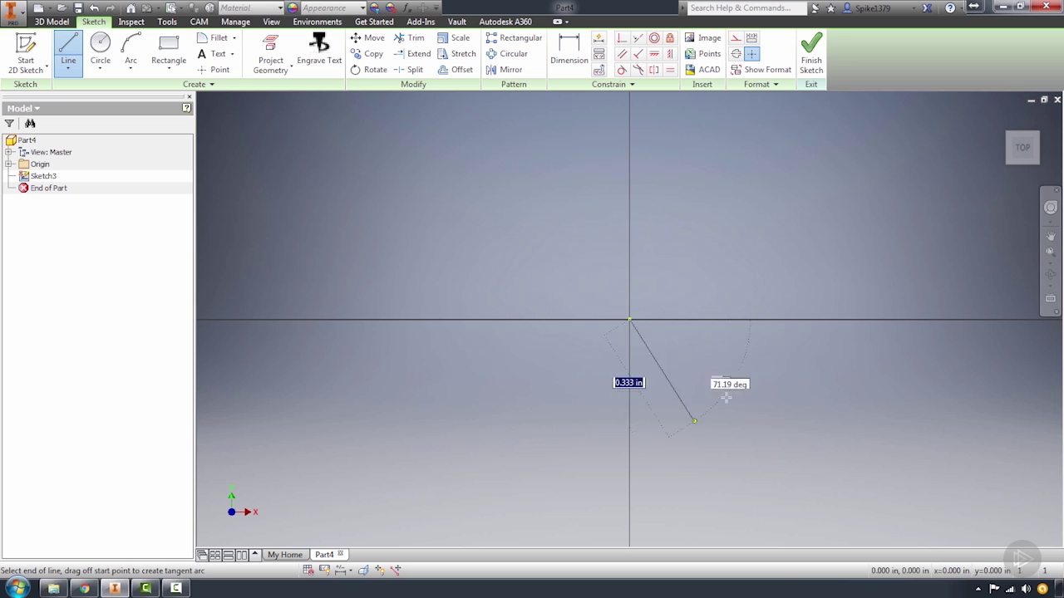
click(847, 319)
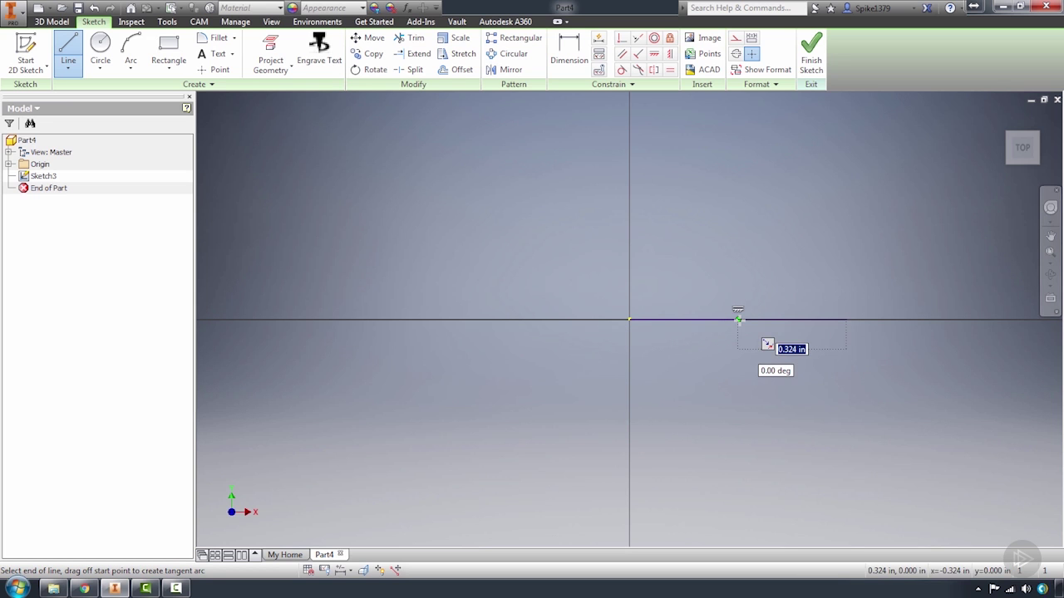
click(738, 319)
click(741, 426)
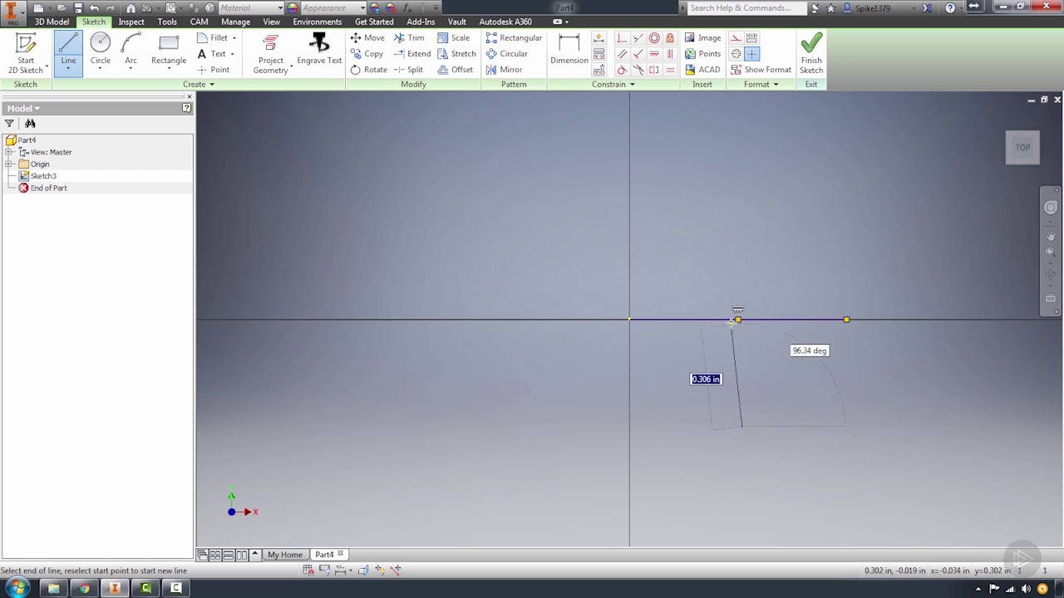
key(Escape)
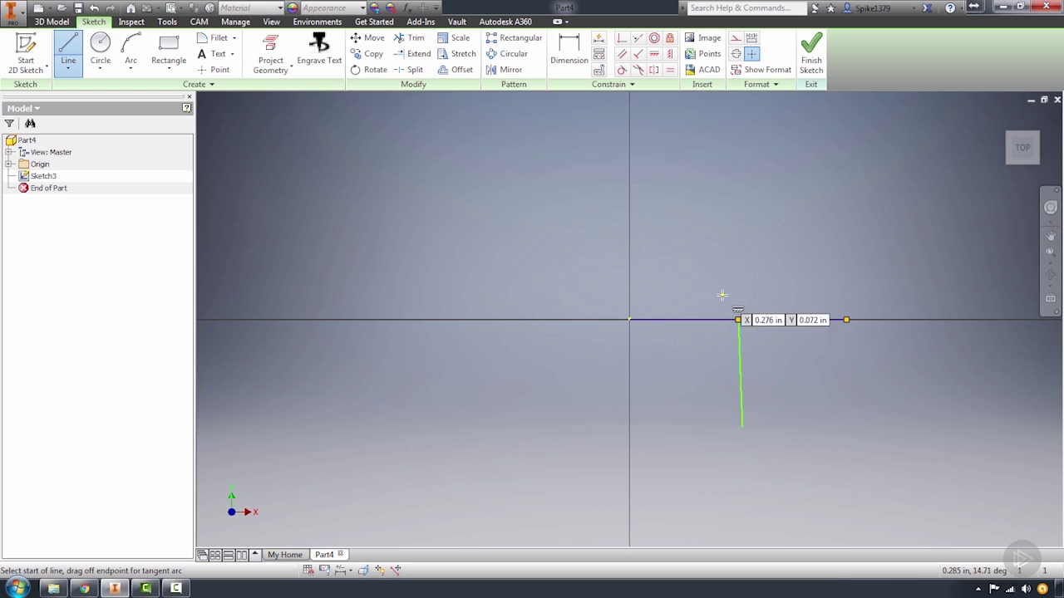
key(Escape)
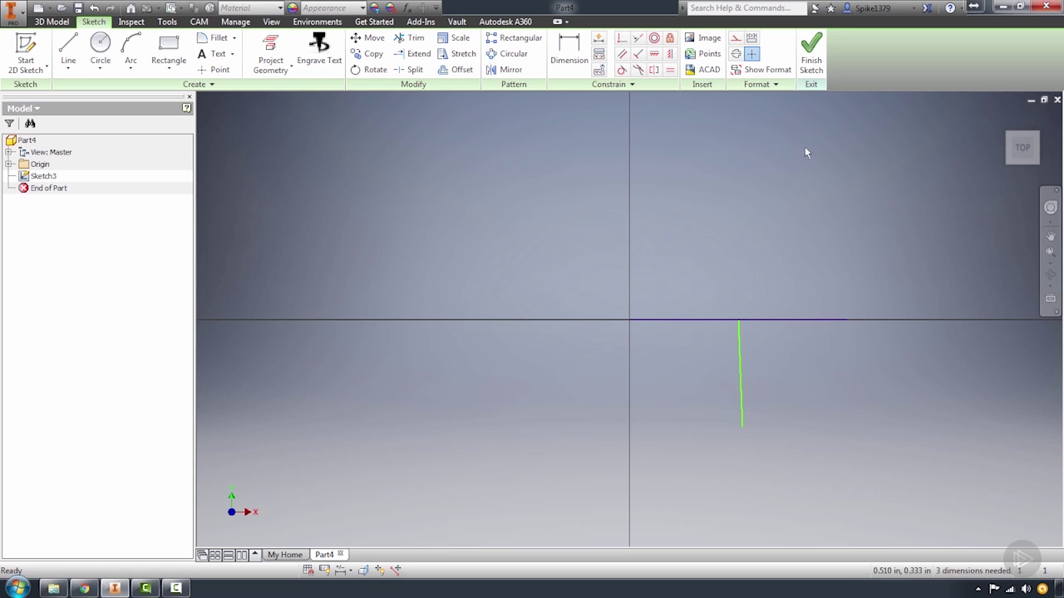
Close the sketched part, exiting sketch mode.
click(1056, 102)
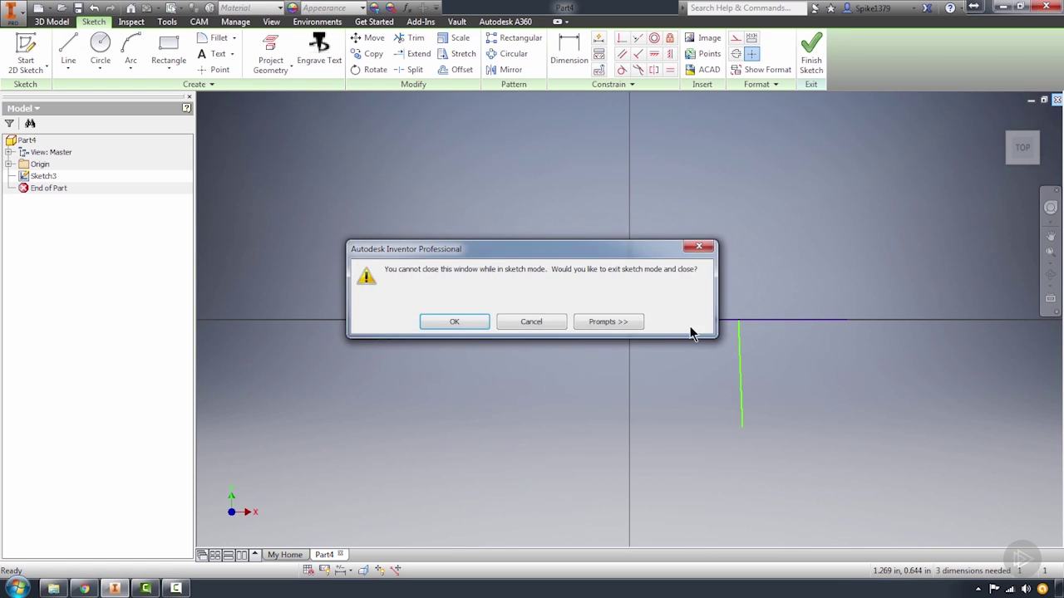
click(455, 321)
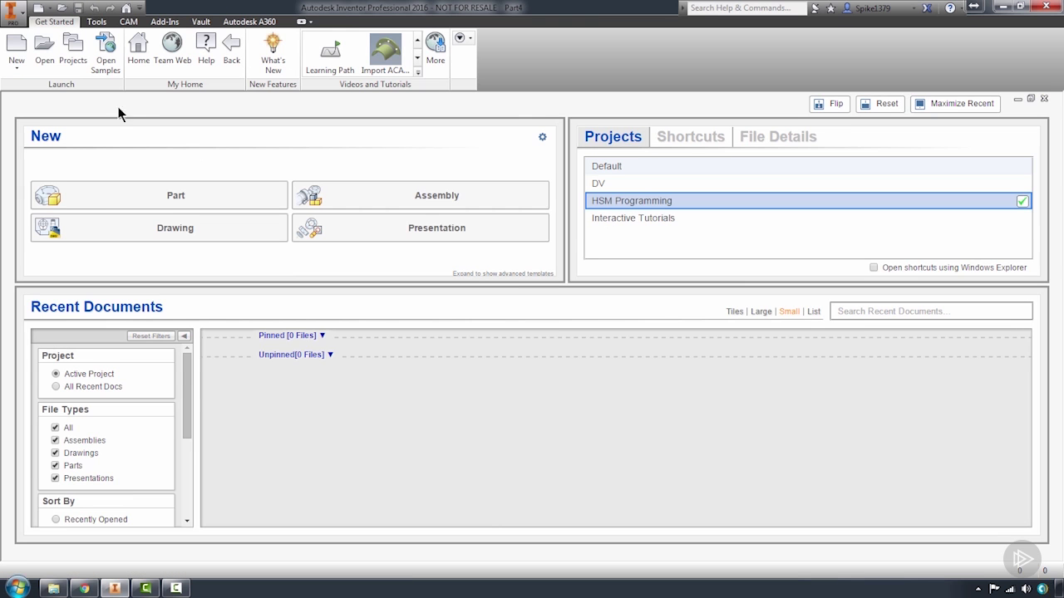
Open the Application Options and reposition the dialog over the home page.
click(17, 17)
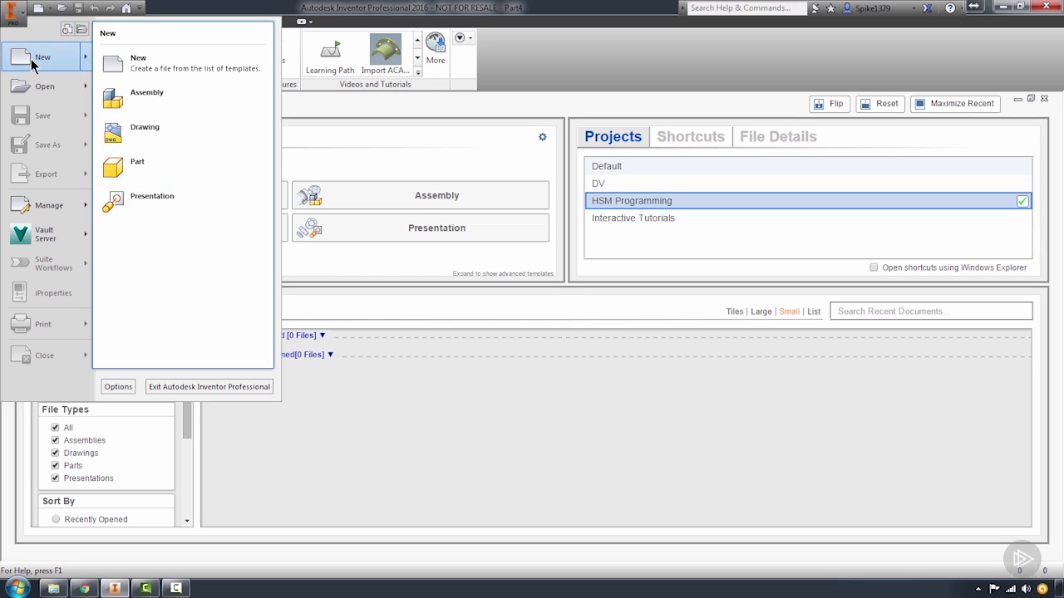
mouse_move(50, 84)
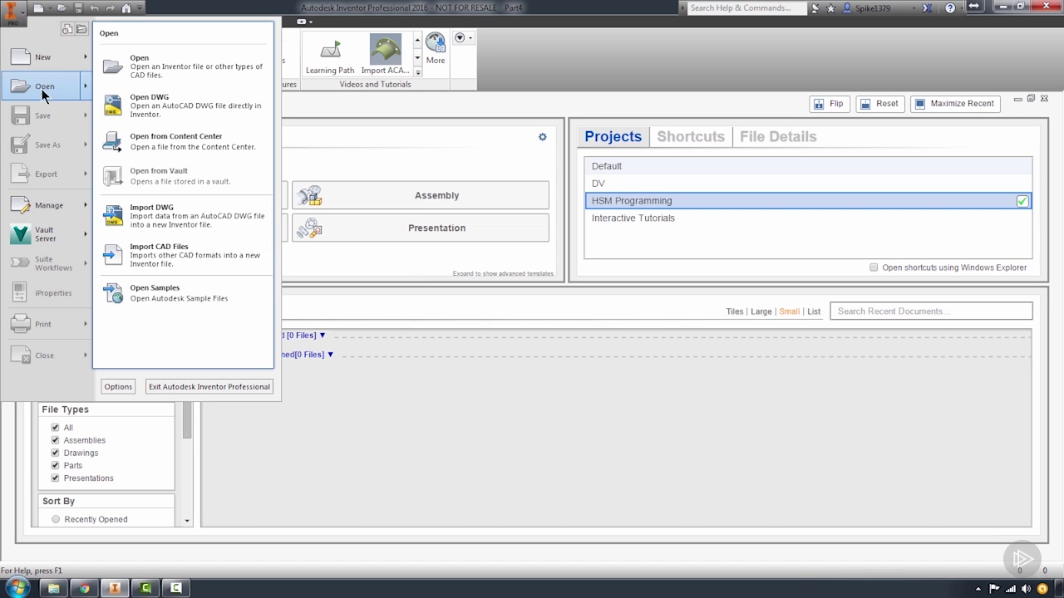
mouse_move(54, 201)
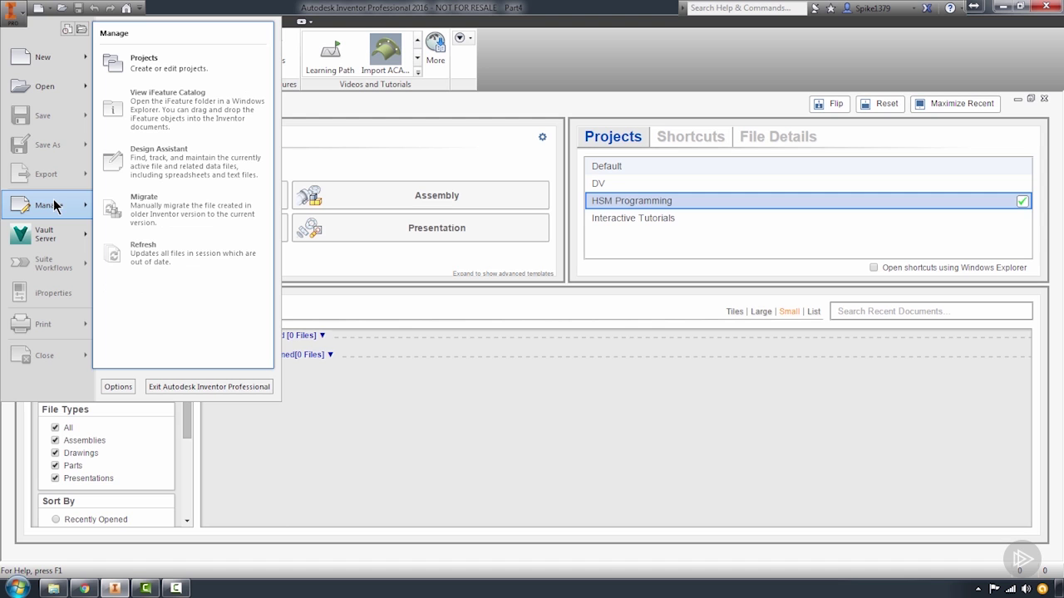
click(126, 384)
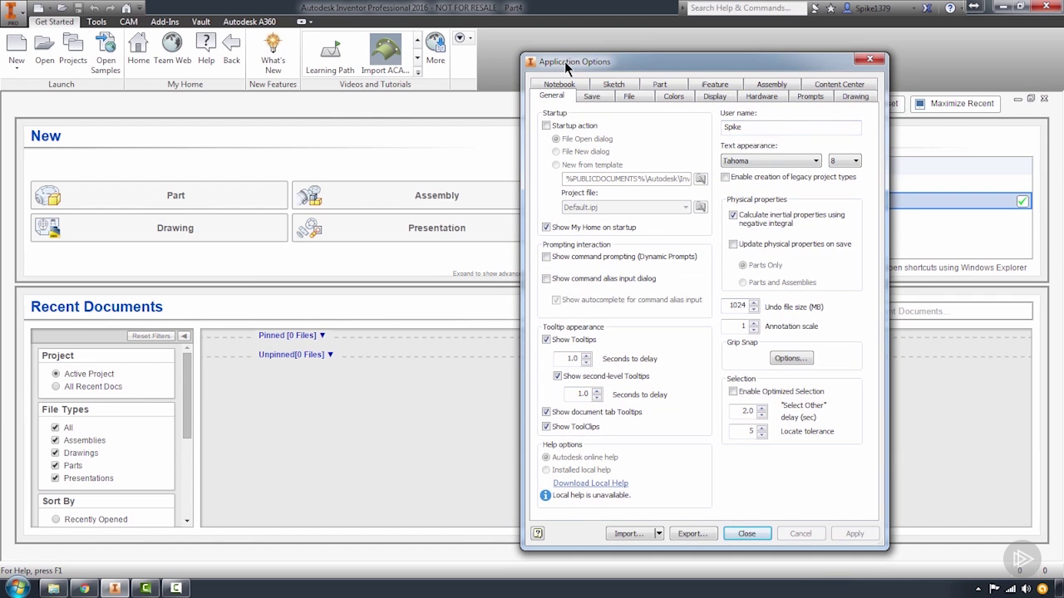
drag(633, 61, 573, 45)
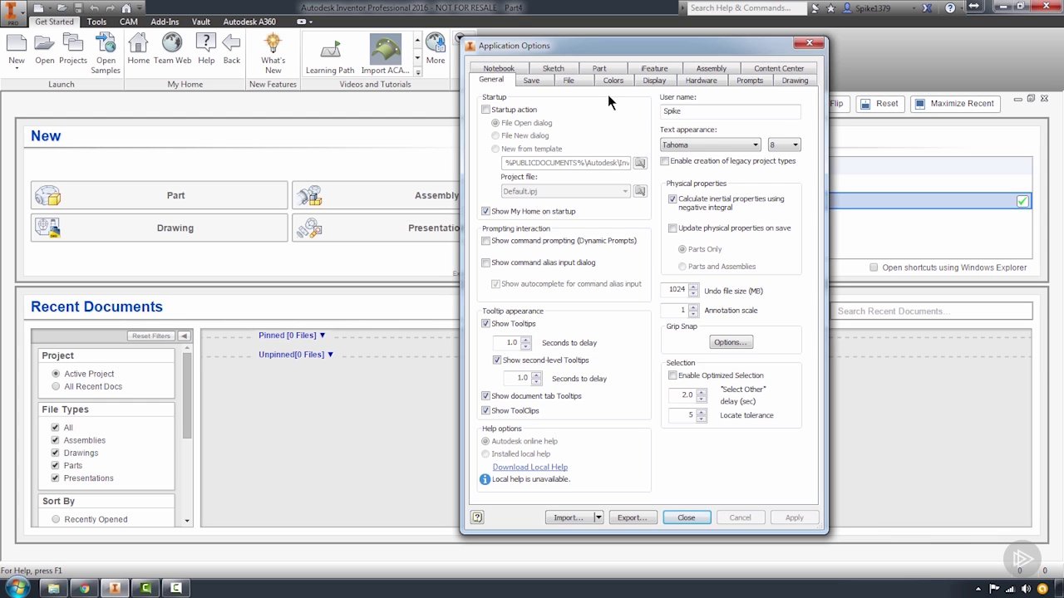
drag(619, 45, 676, 55)
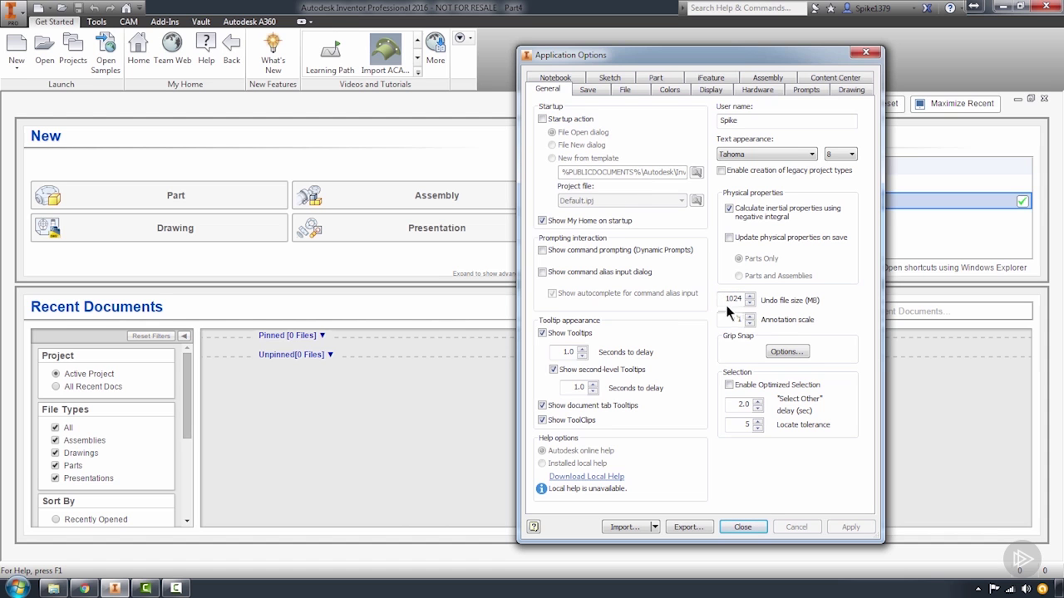
Set the annotation scale to 2 and the undo file size to 2048 MB in the general options.
drag(724, 300, 756, 302)
double_click(737, 320)
text(2)
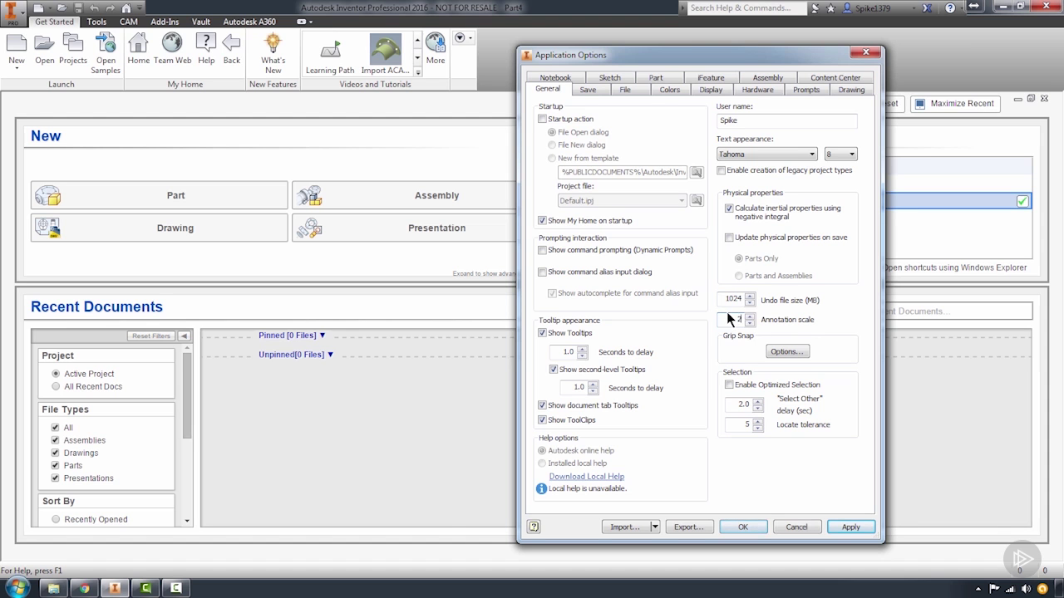
double_click(722, 300)
text(2048)
double_click(725, 299)
key(Tab)
Set the Save Reminder Timer to 10 minutes and view the file location options.
click(592, 92)
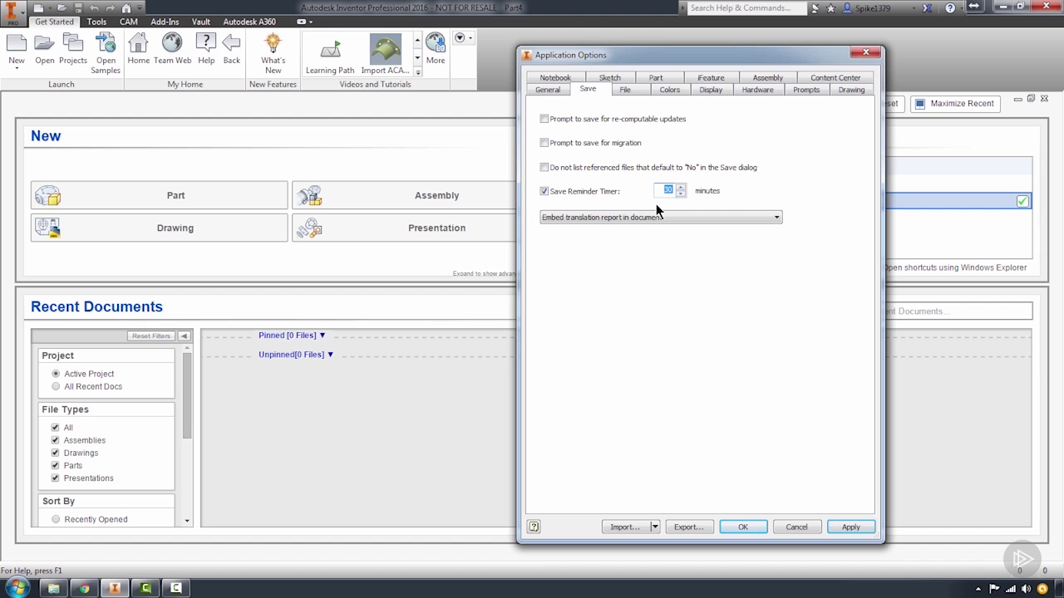
text(10)
click(629, 91)
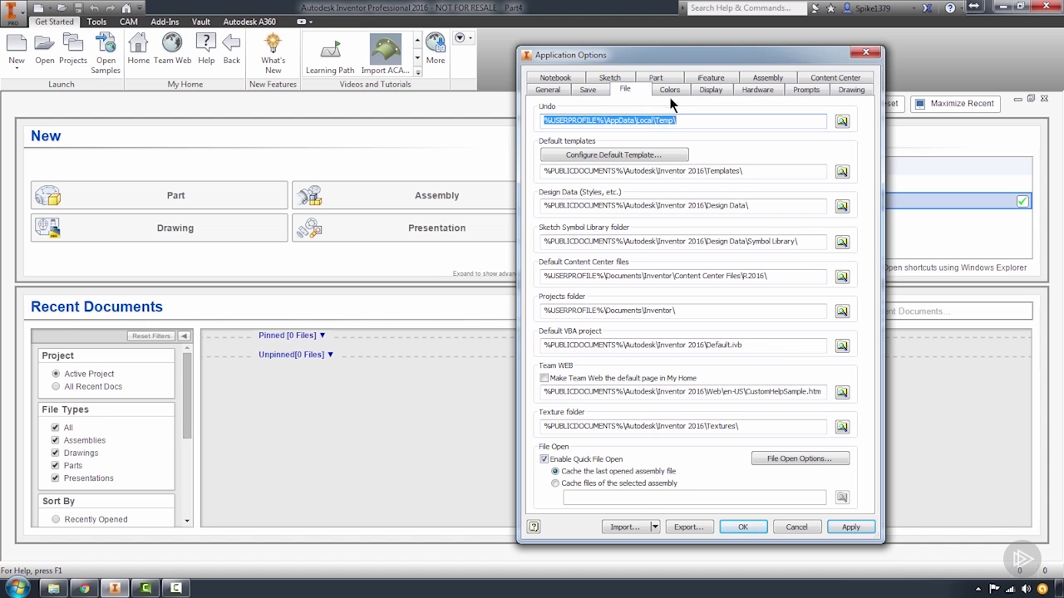
Preview the Deep Blue, Forest, High Contrast, Millennium and Winter Night color schemes in the color options.
click(670, 91)
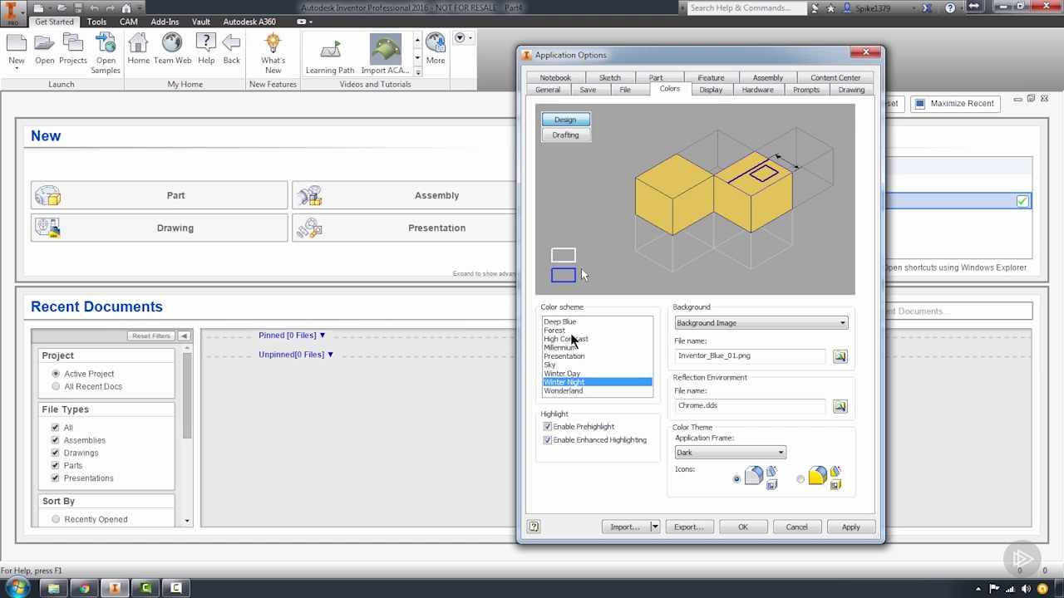
click(555, 323)
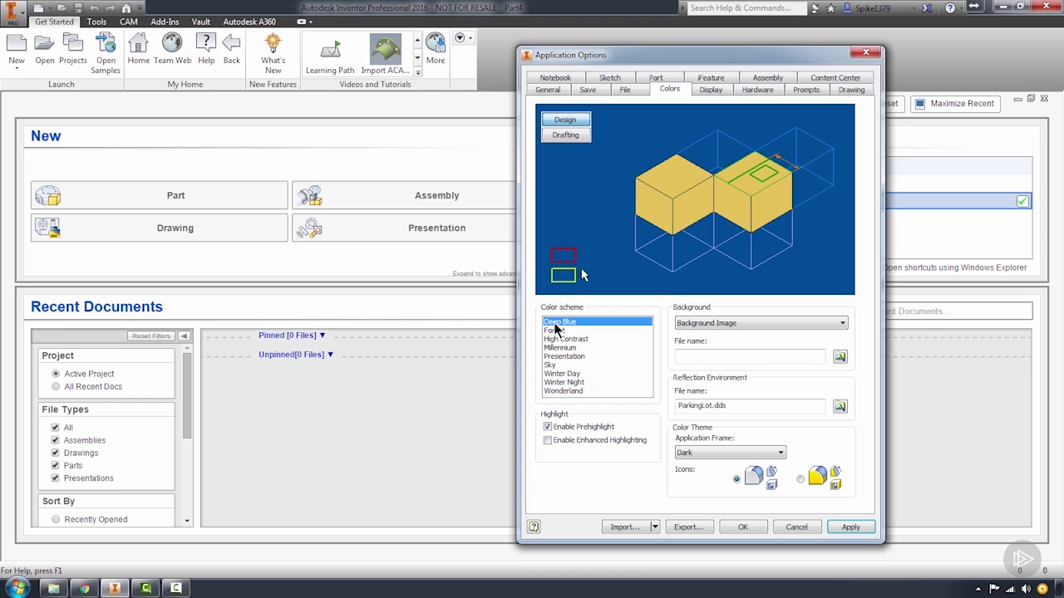
click(557, 331)
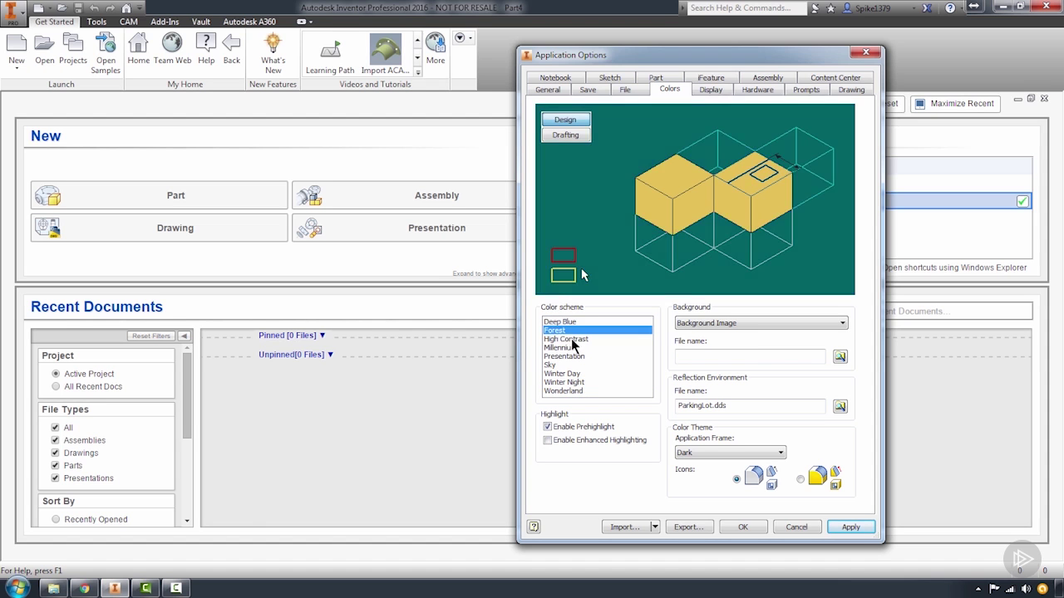
click(573, 339)
click(571, 347)
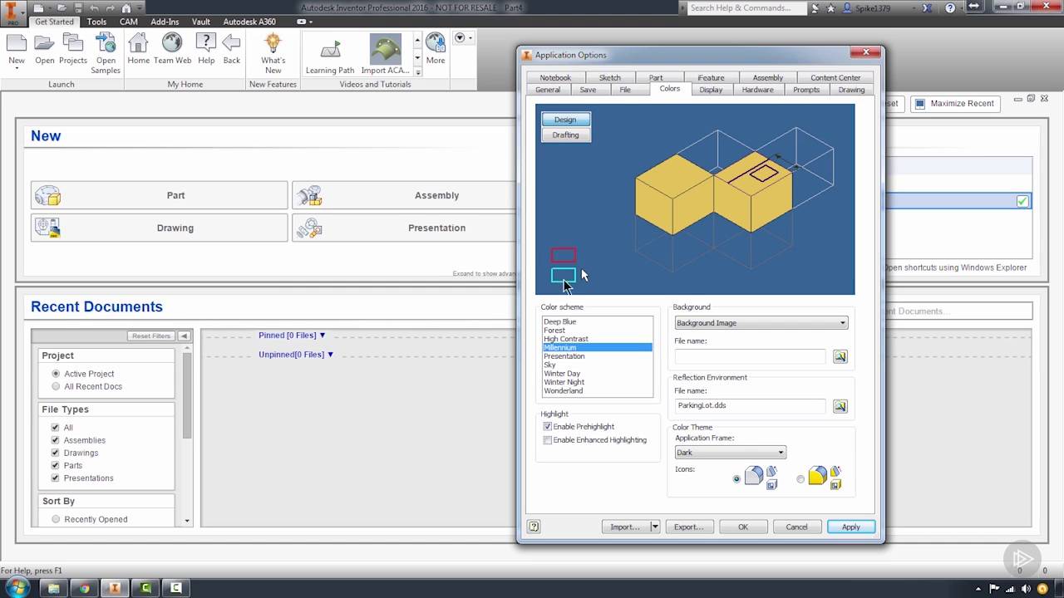
click(562, 382)
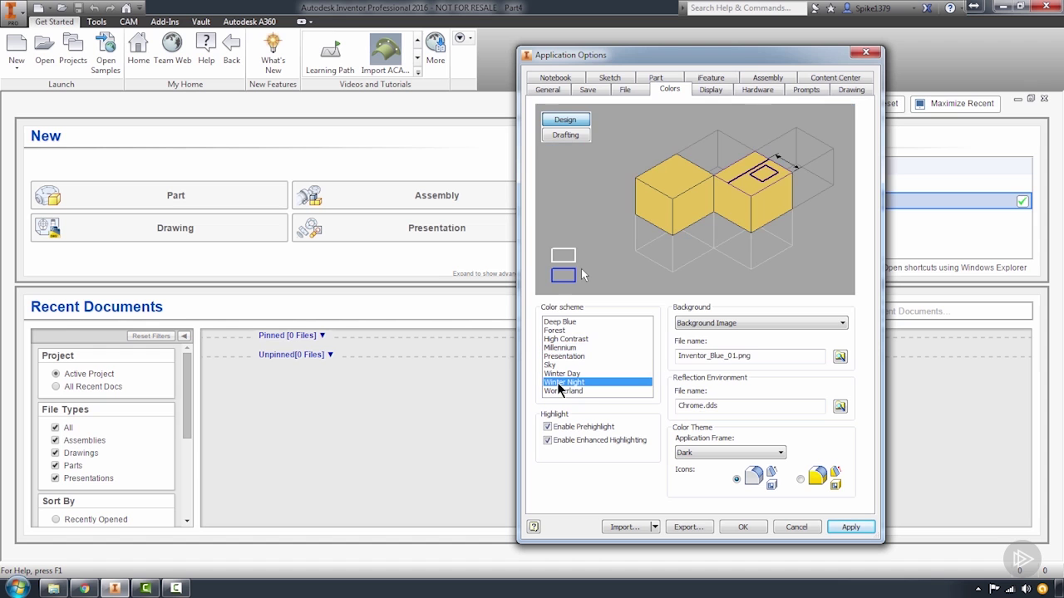
Apply the Millennium color scheme with a Gradient background and the yellow icon style.
click(574, 348)
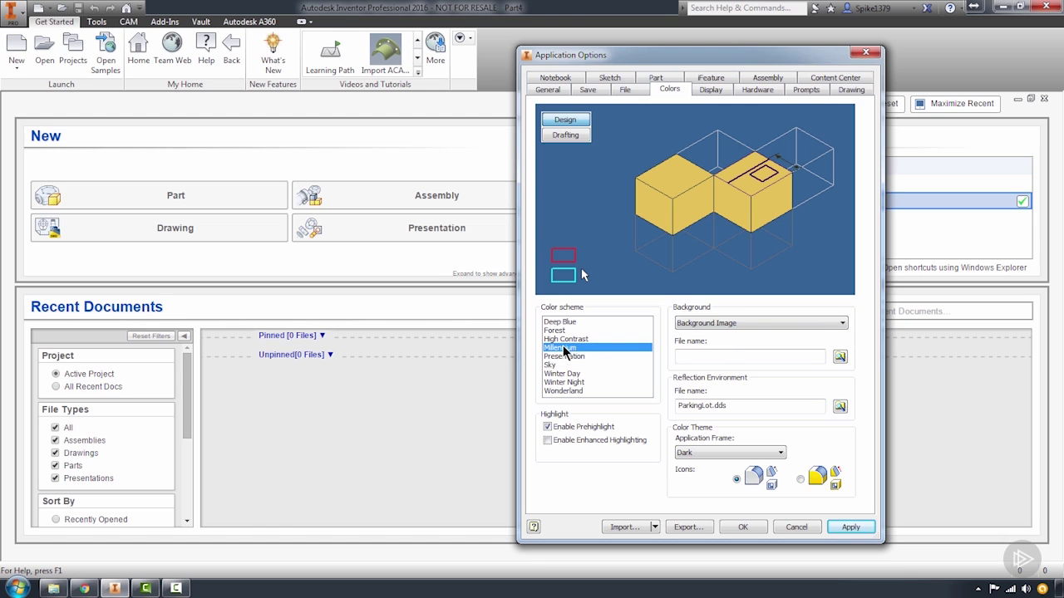
click(839, 324)
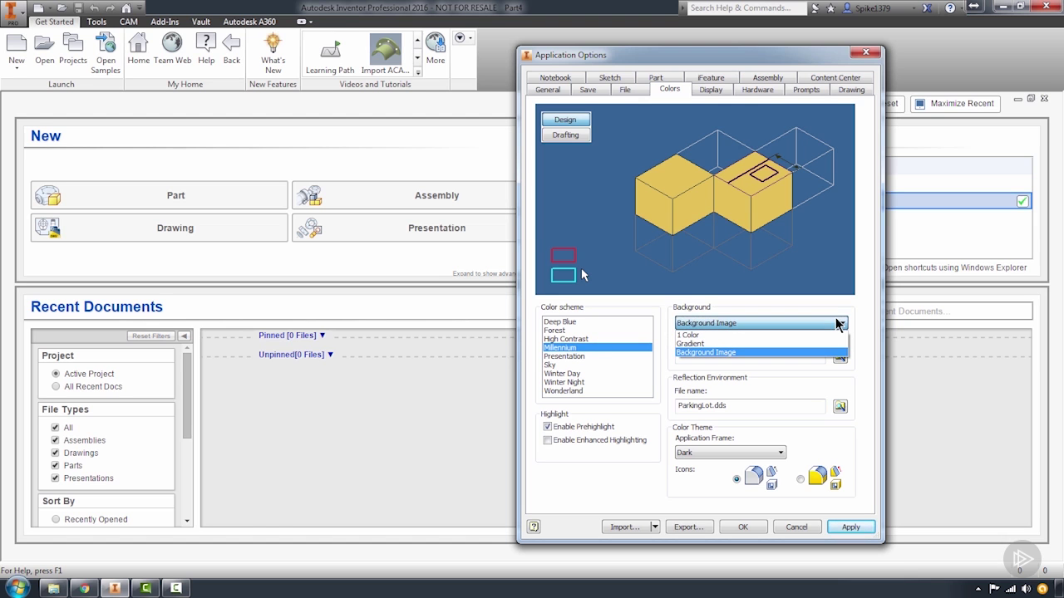
click(692, 343)
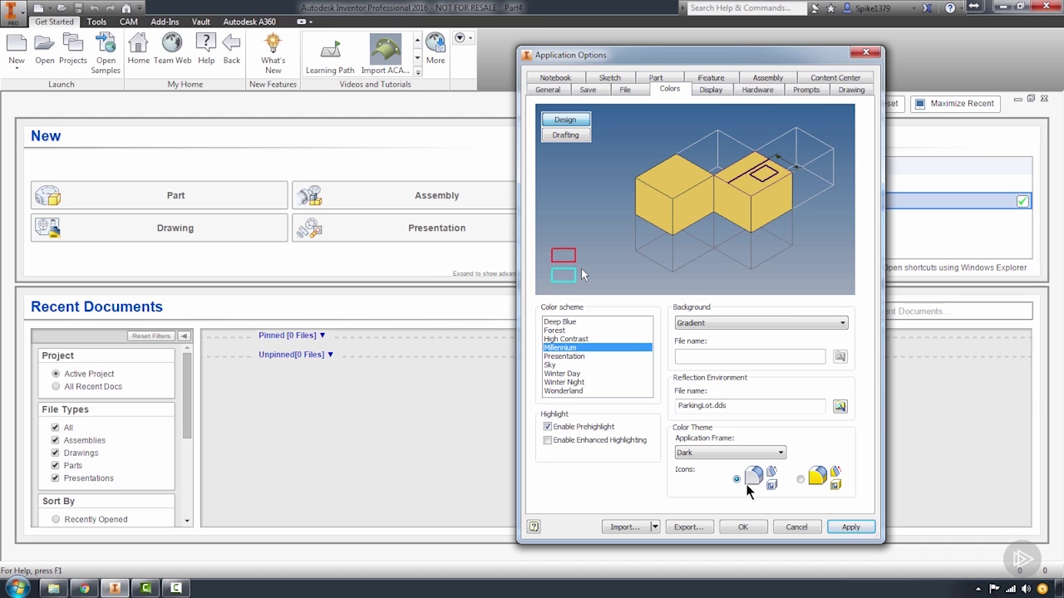
click(801, 481)
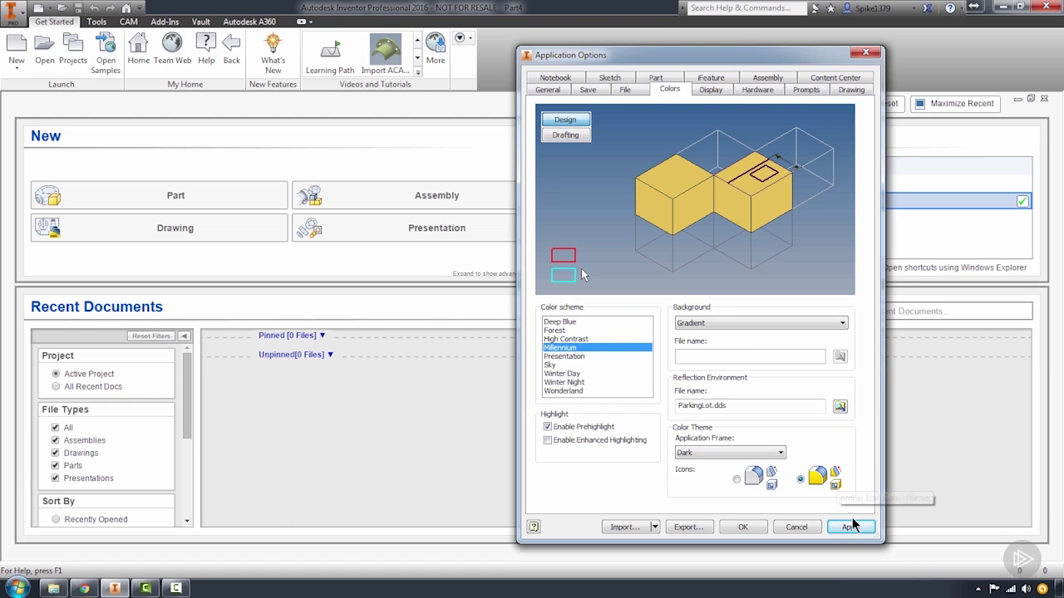
In the display appearance settings, set model edges to One Color and the initial visual style to Shaded with edges.
click(710, 88)
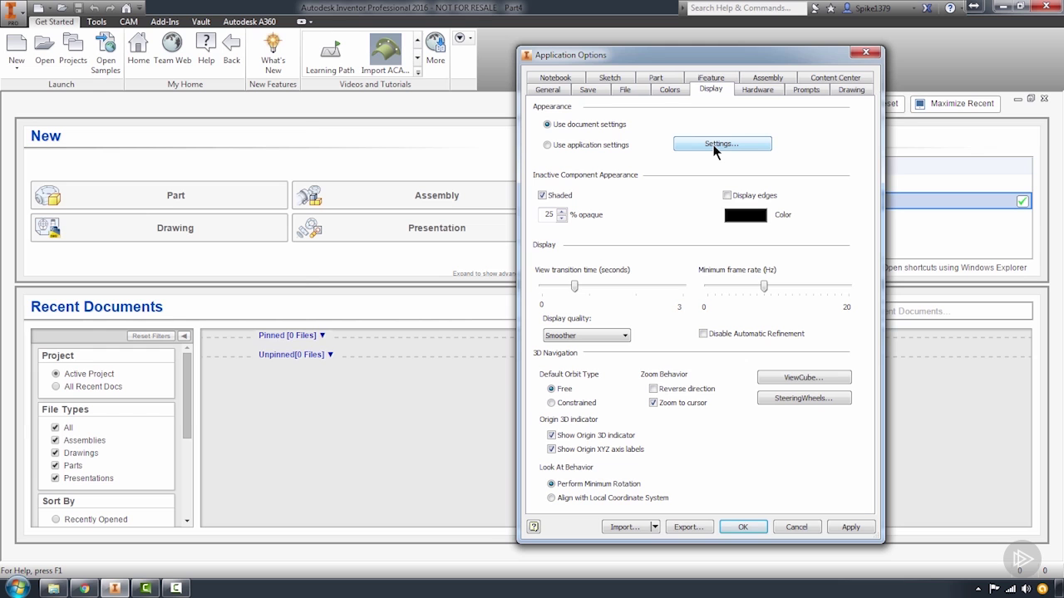
click(713, 145)
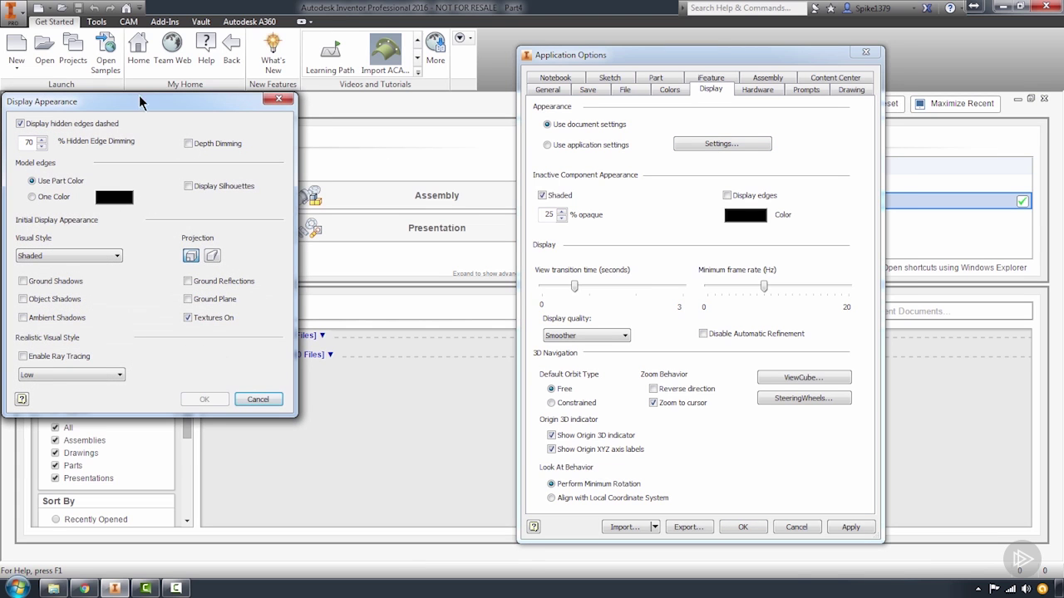
drag(136, 111, 738, 132)
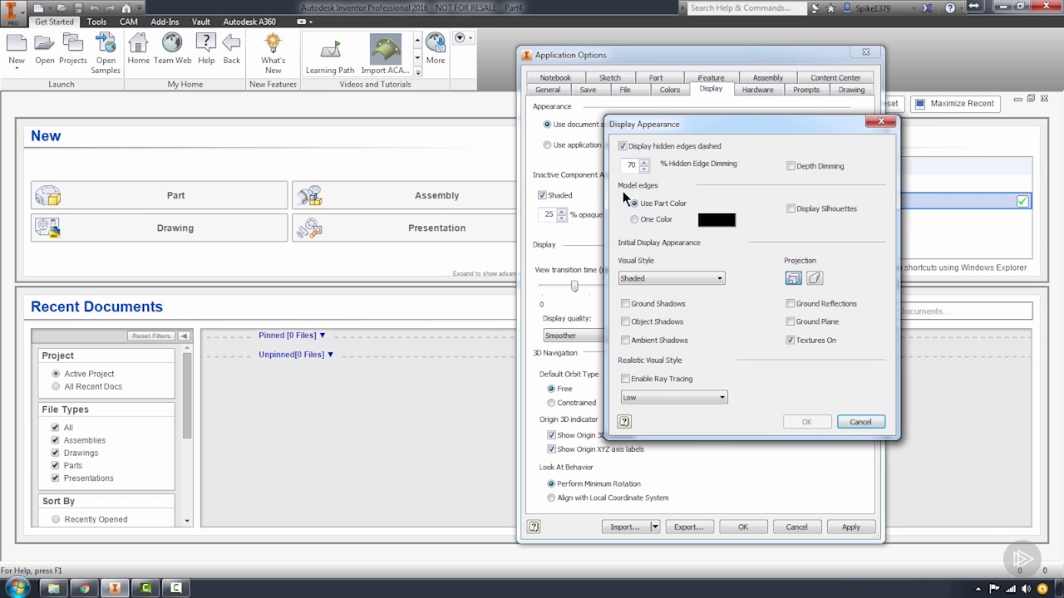
click(637, 221)
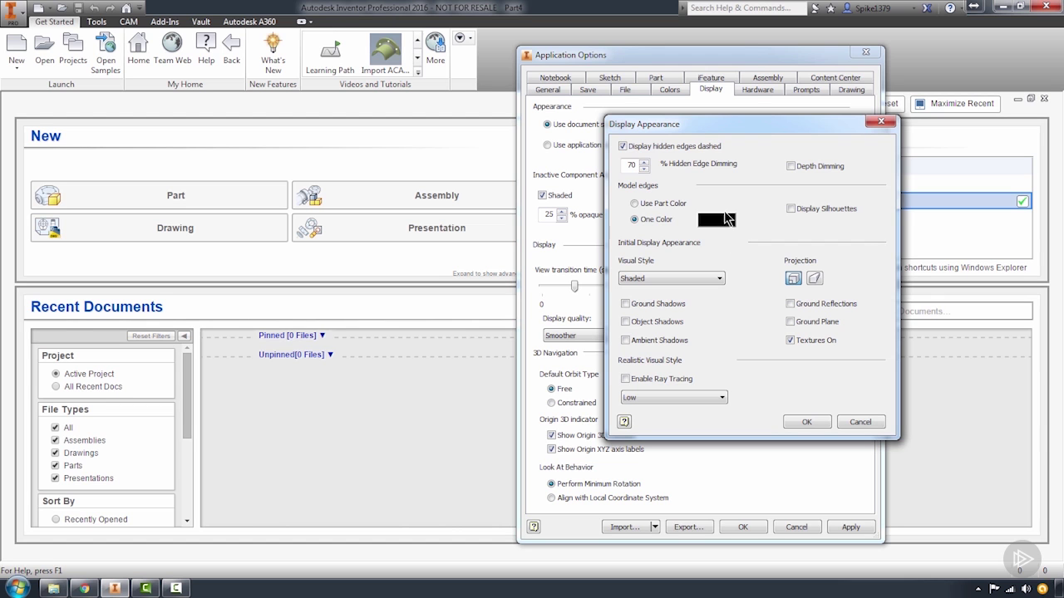
click(717, 279)
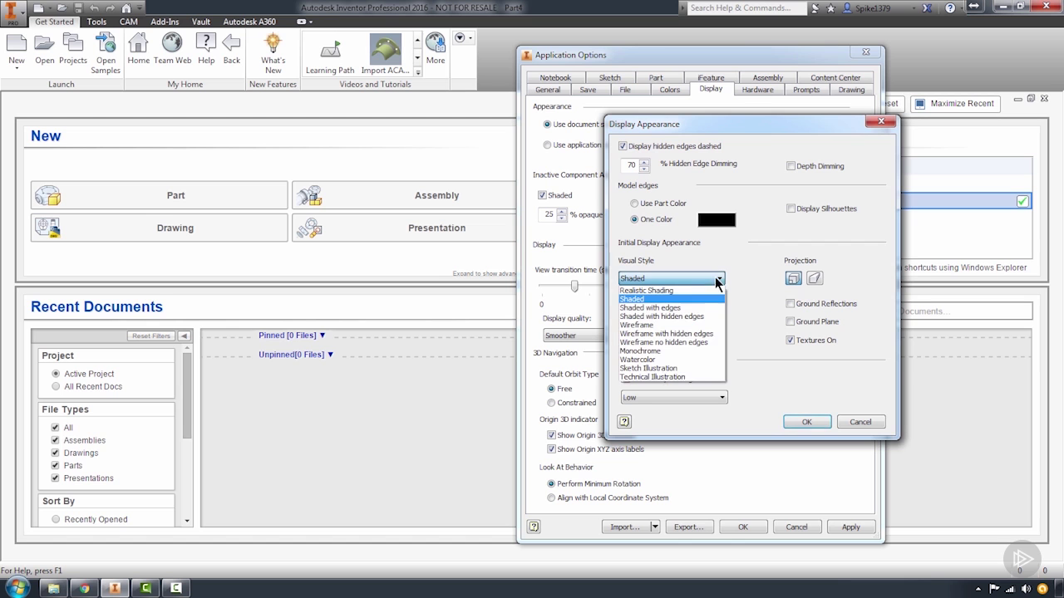
click(667, 307)
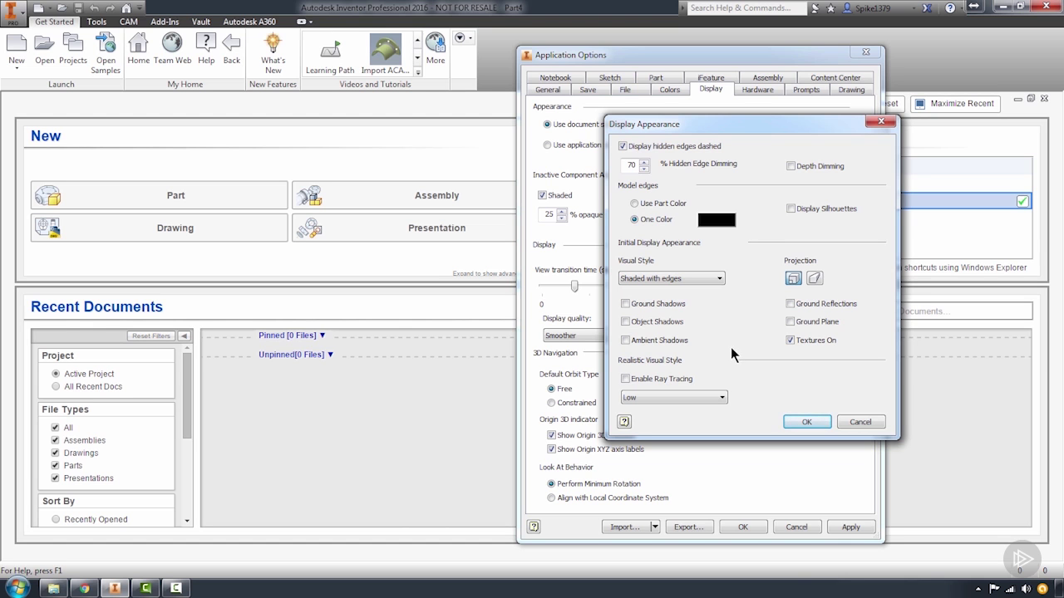
click(797, 418)
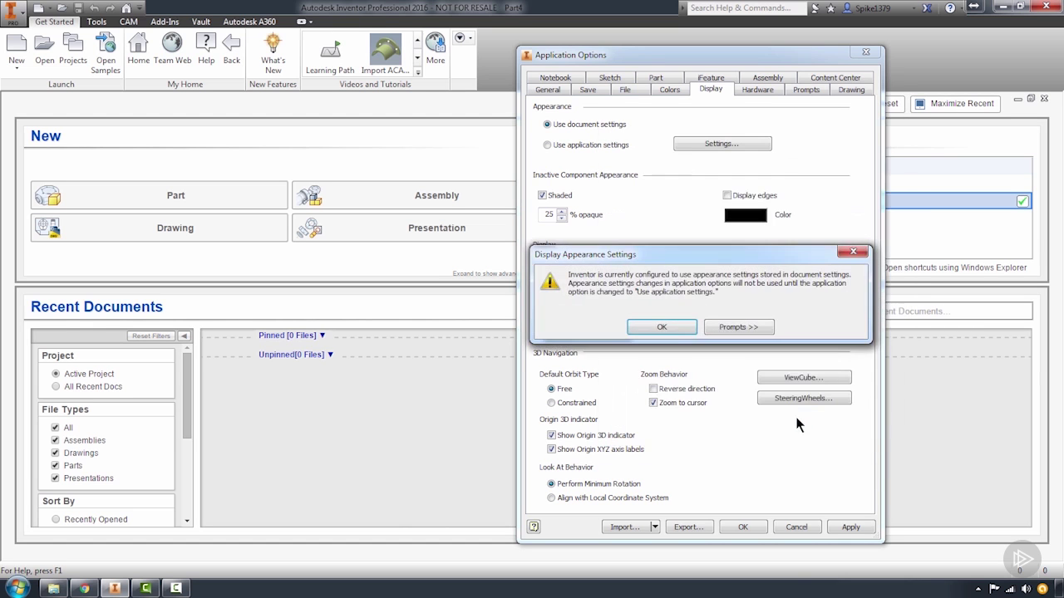
click(679, 324)
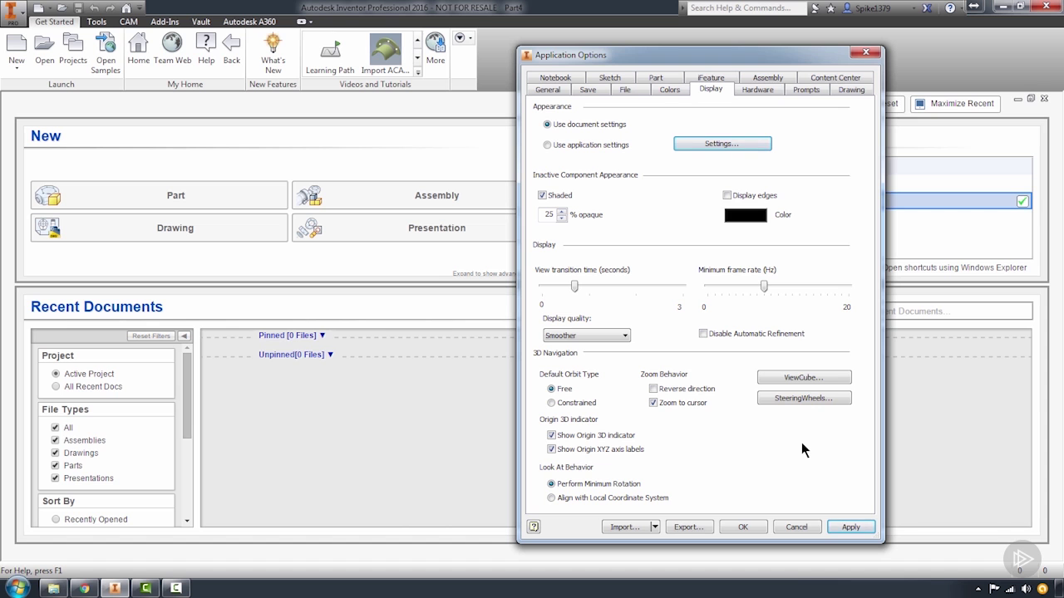
Try the Quality and Conservative graphics settings in the hardware options, and return the setting to Performance.
click(760, 92)
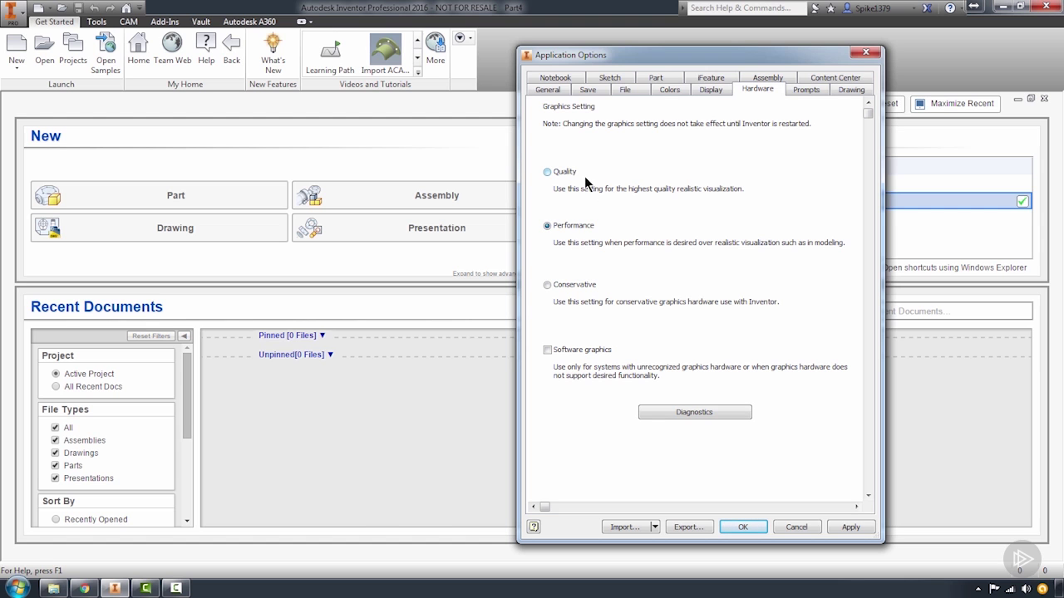
click(547, 172)
click(547, 226)
click(547, 286)
click(559, 227)
Set new part creation to No new sketch in the part options, apply the changes and close the application options.
click(658, 79)
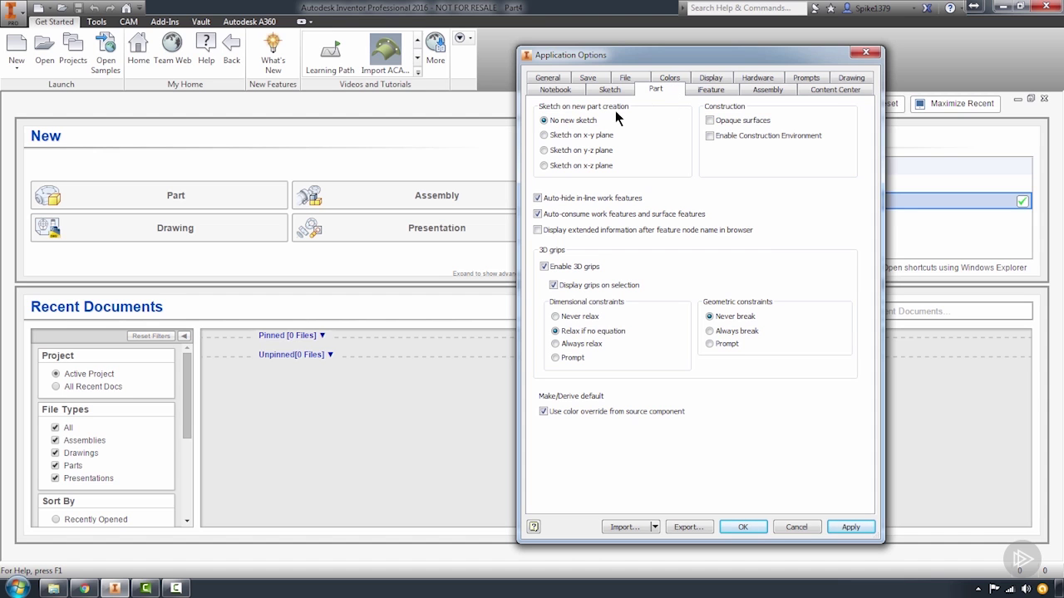
click(545, 136)
click(544, 121)
click(848, 529)
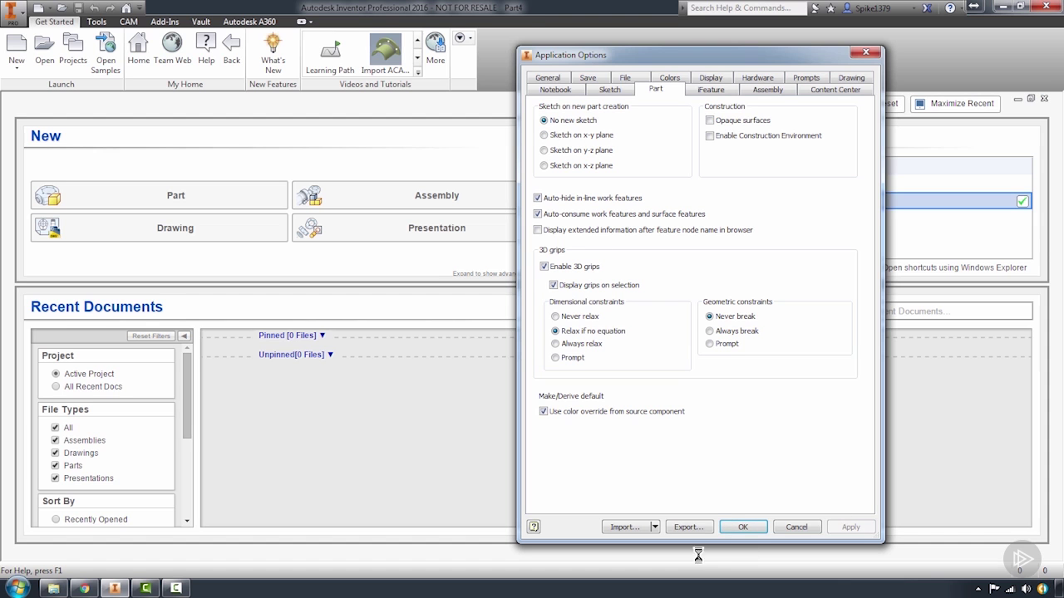
click(744, 526)
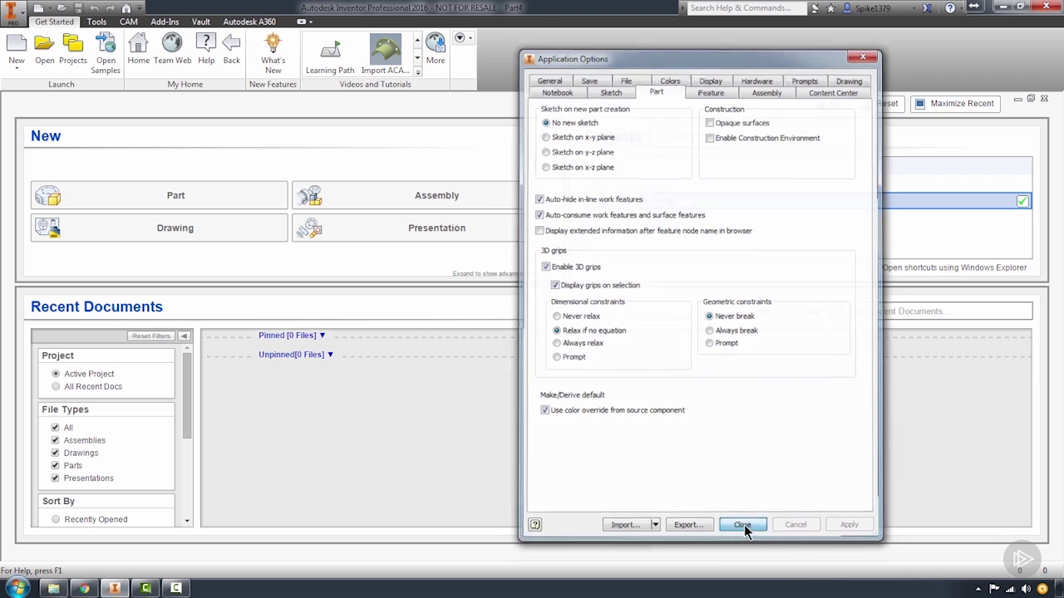
Create a new part and start a 2D sketch on its XY plane.
click(146, 204)
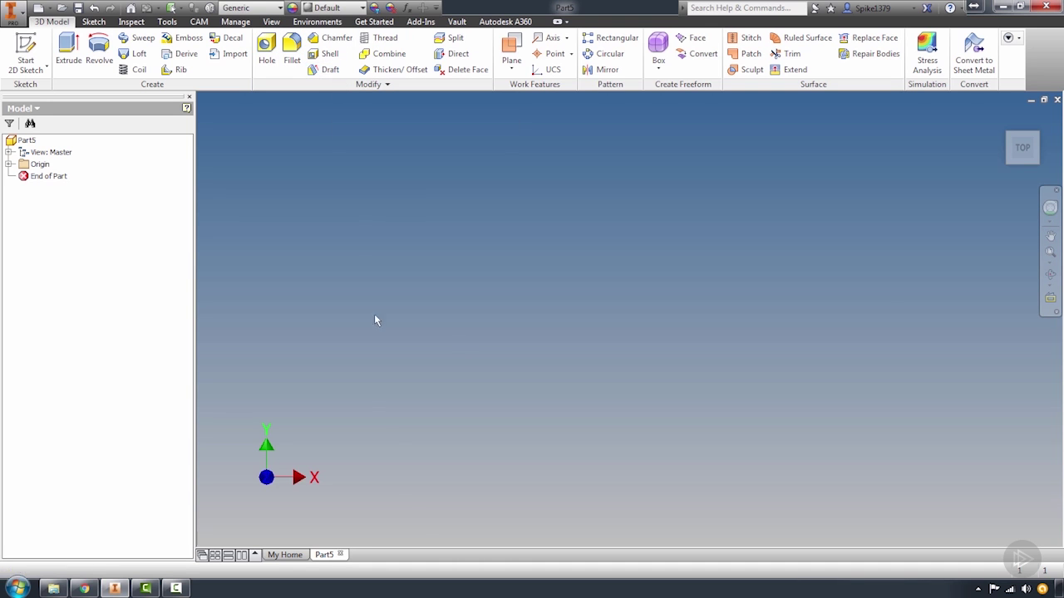
right_click(647, 274)
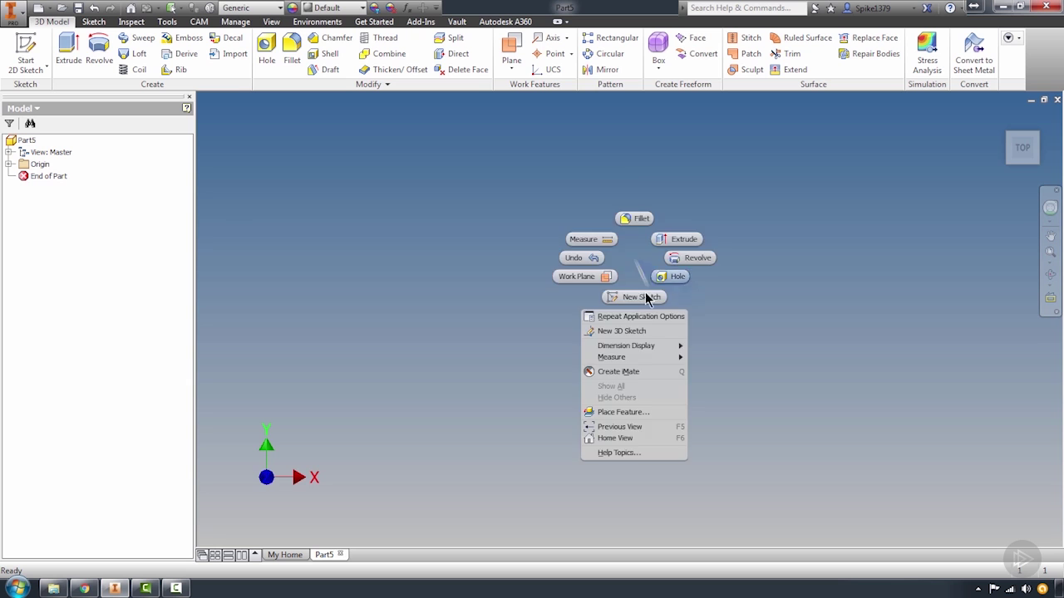
click(651, 289)
click(574, 196)
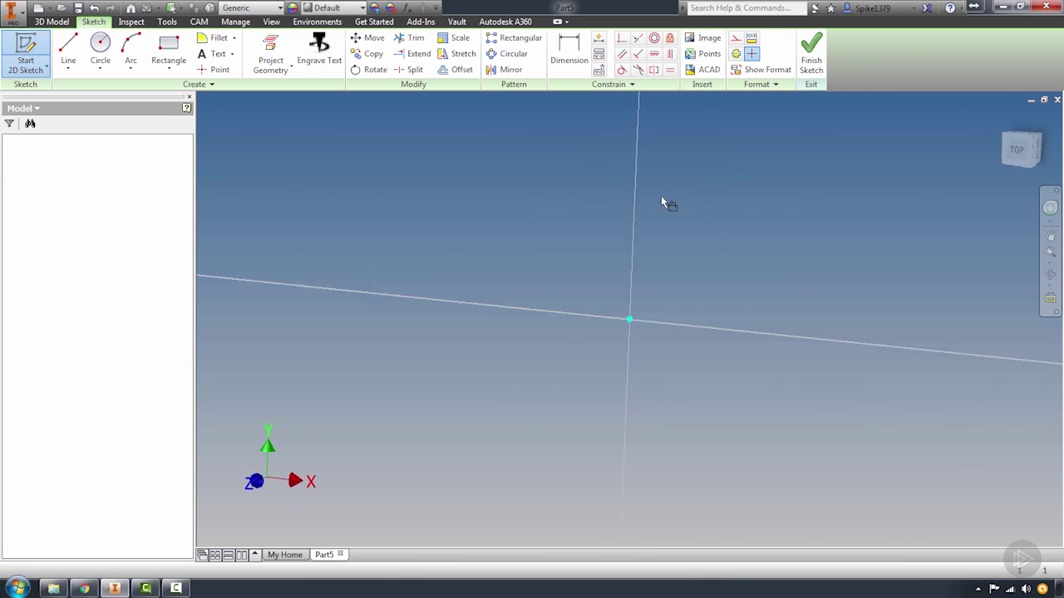
Sketch a horizontal line about 0.55 in long from the origin and a steep line up from its end, and finish the sketch.
click(68, 48)
click(629, 319)
click(812, 320)
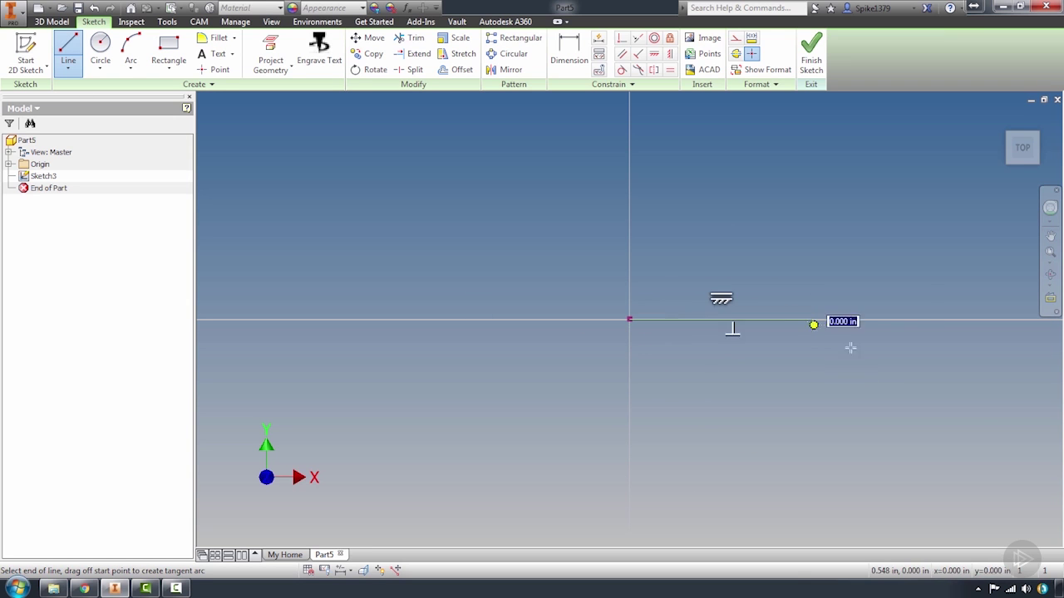
click(839, 216)
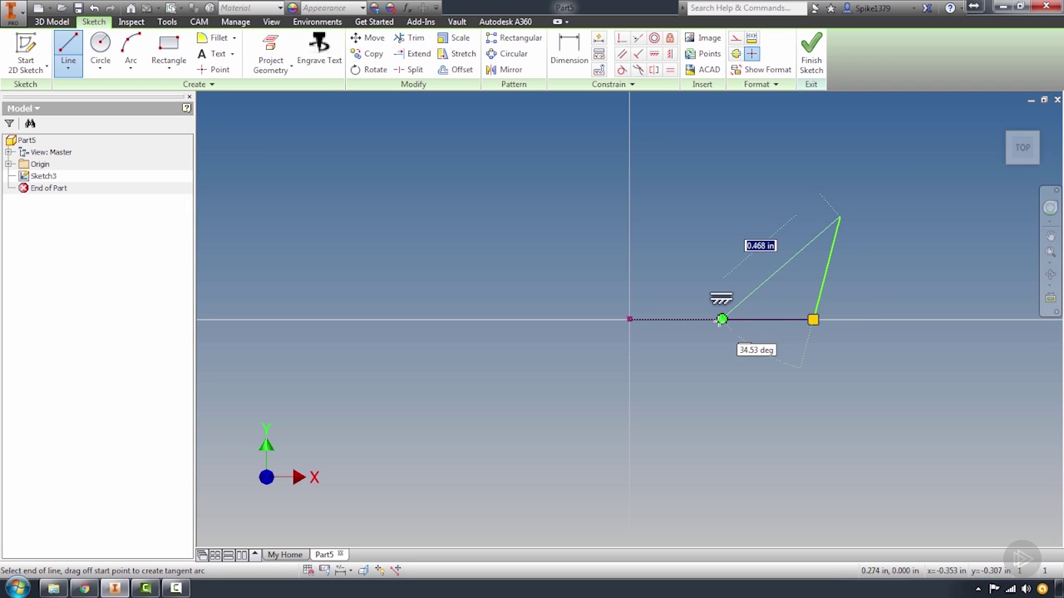
click(809, 64)
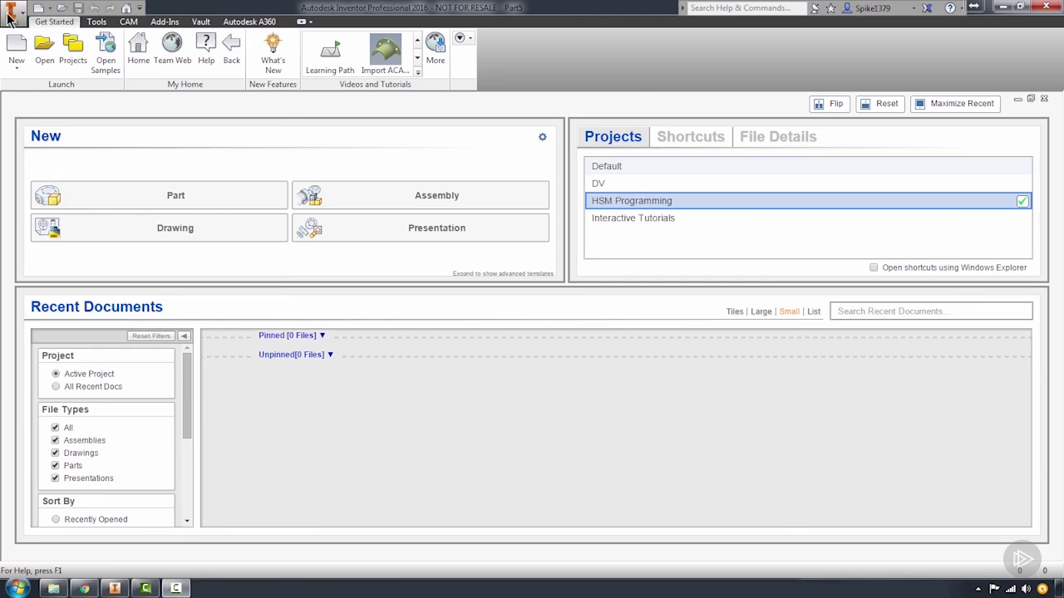
Set new part creation to Sketch on x-y plane in the part options, apply the change and close the application options.
click(10, 15)
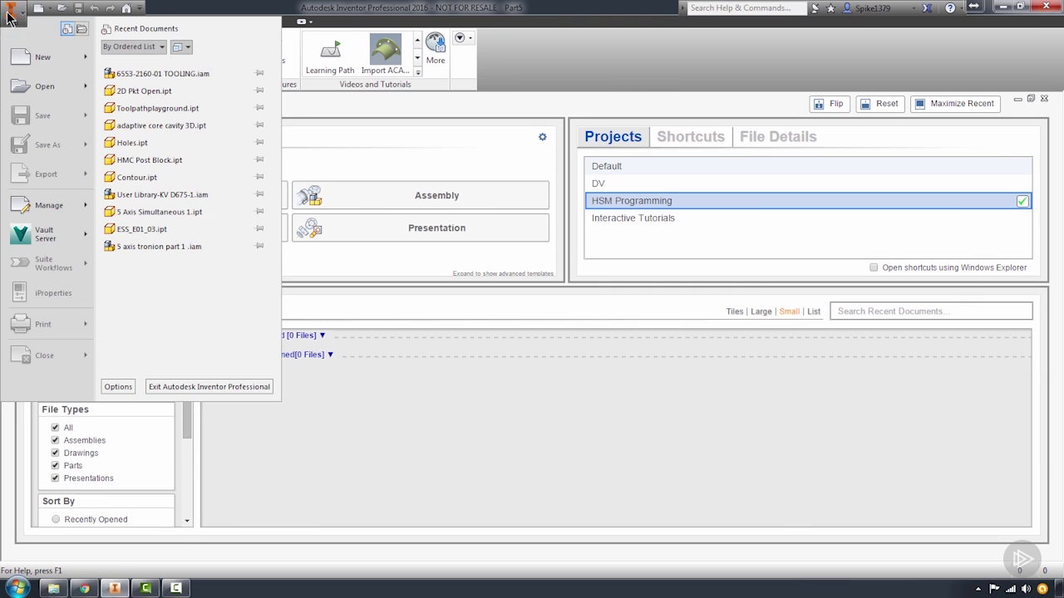
click(117, 386)
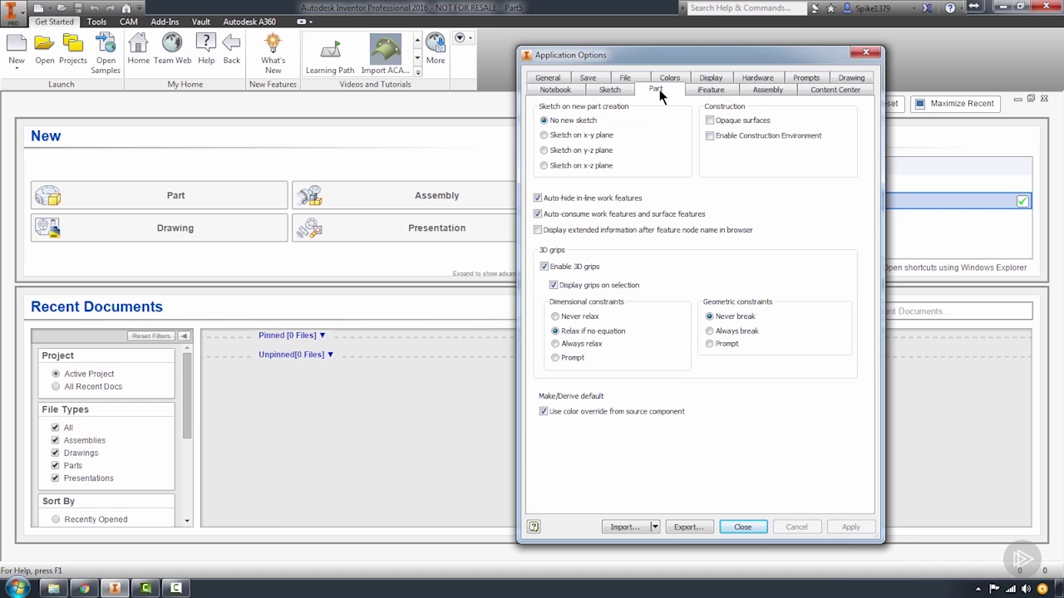
click(545, 135)
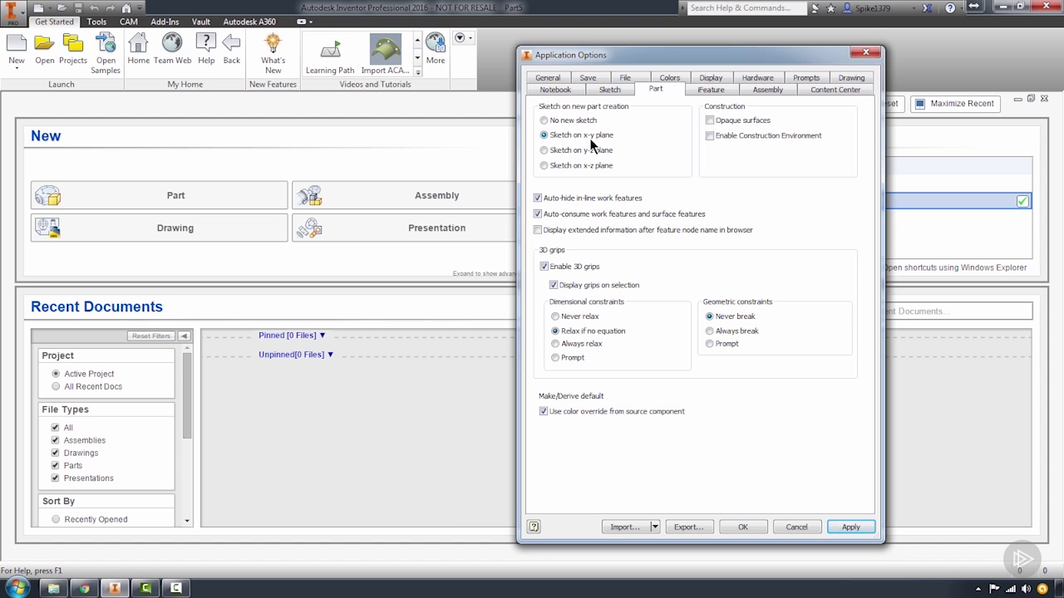
click(850, 526)
click(742, 526)
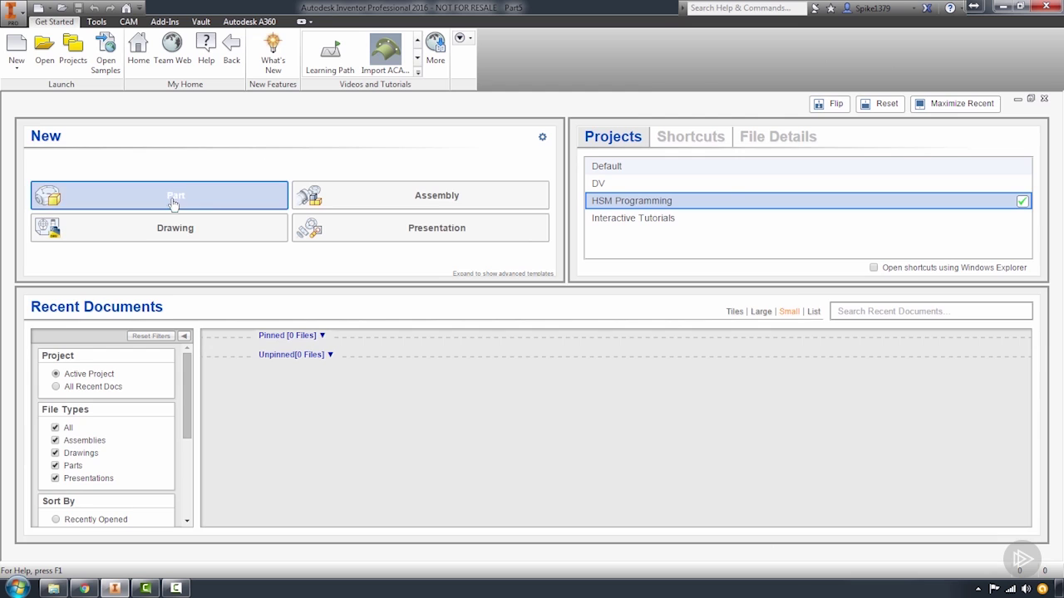
Create a new part, select its automatically created sketch in the model browser and finish that sketch.
click(170, 200)
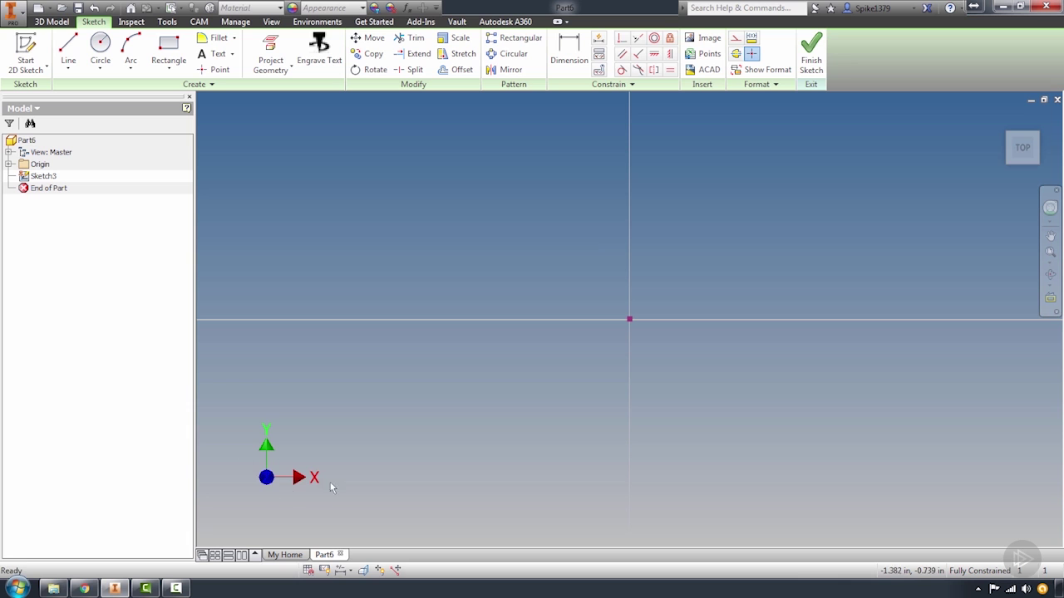
click(46, 178)
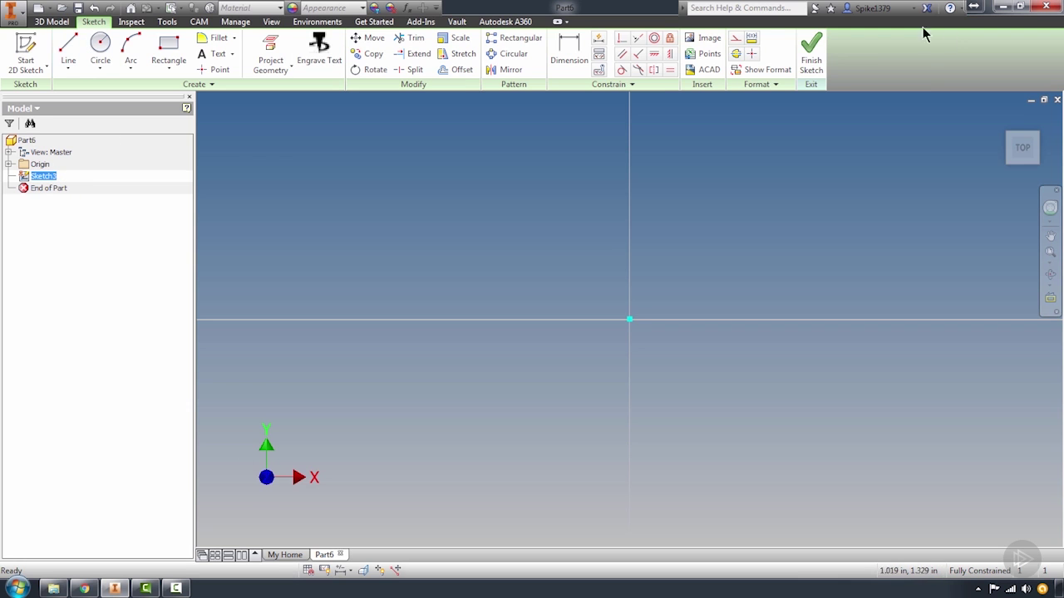
click(808, 62)
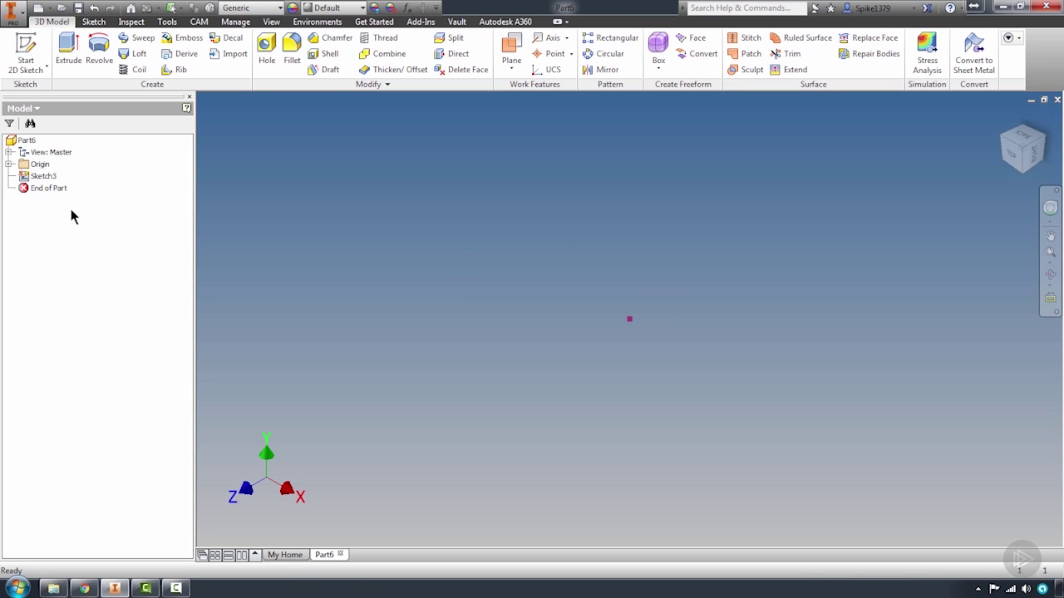
click(50, 177)
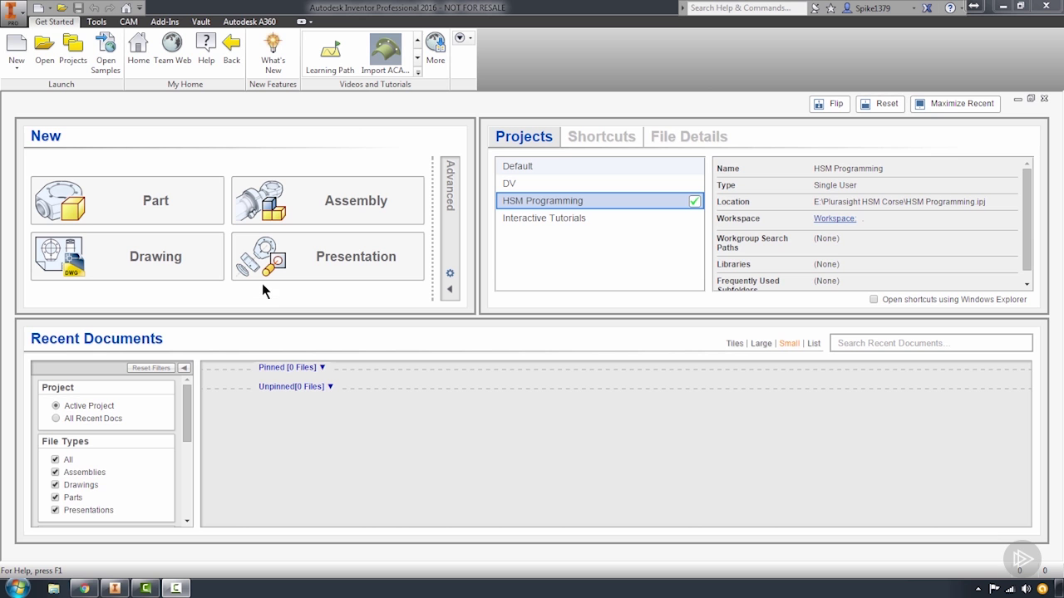
Switch the display appearance to Use application settings, review the Display Appearance settings and apply the change.
click(22, 13)
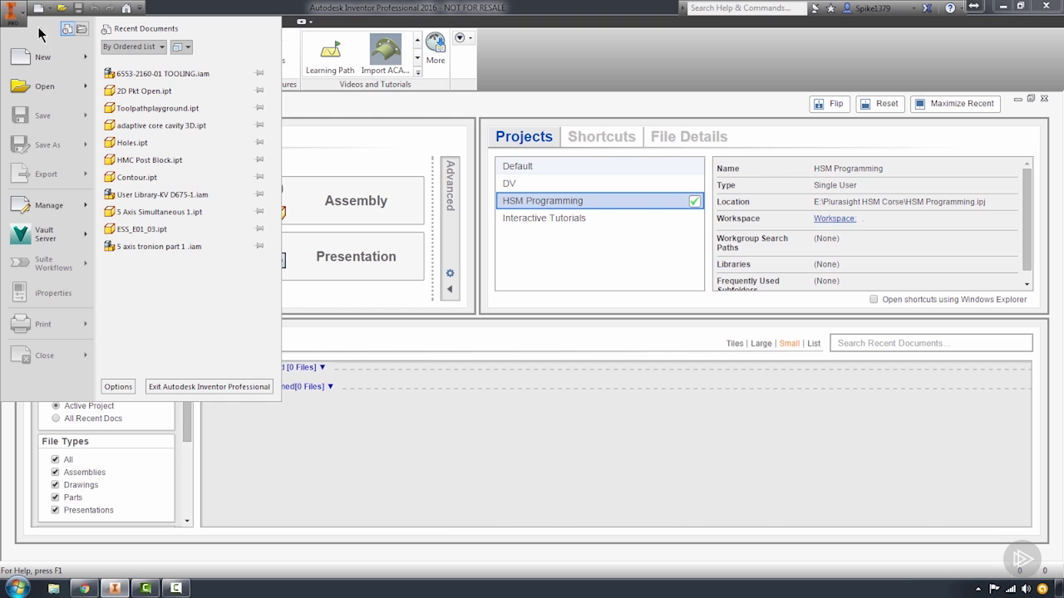
click(117, 388)
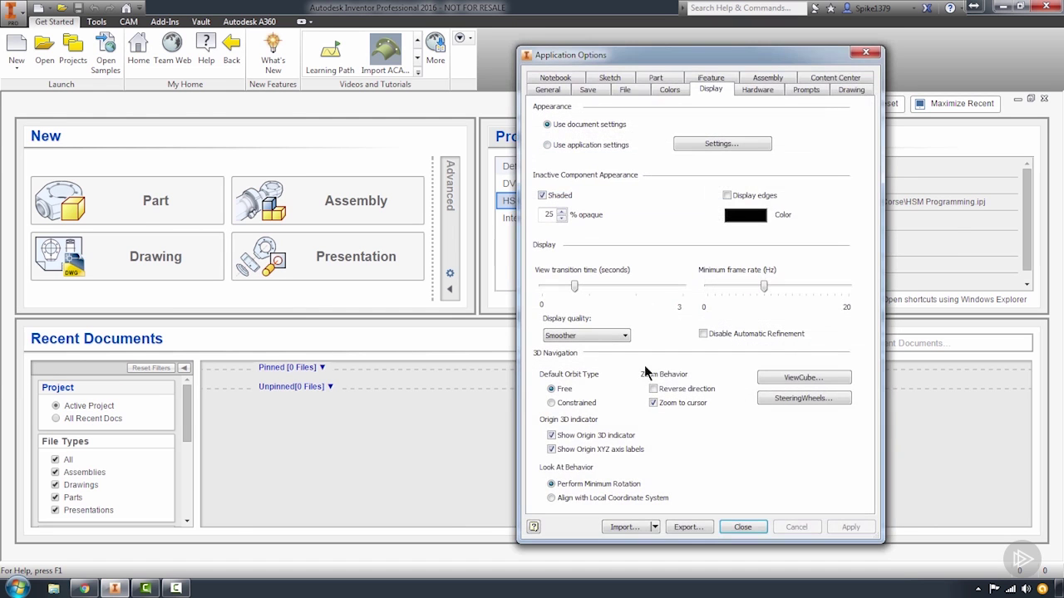
drag(615, 57, 555, 33)
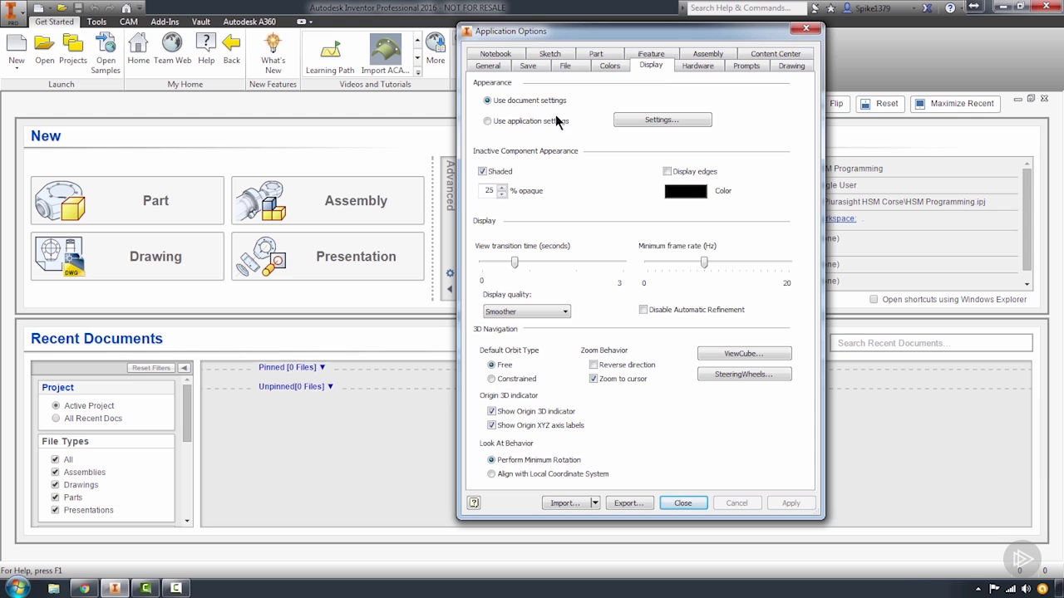
click(487, 122)
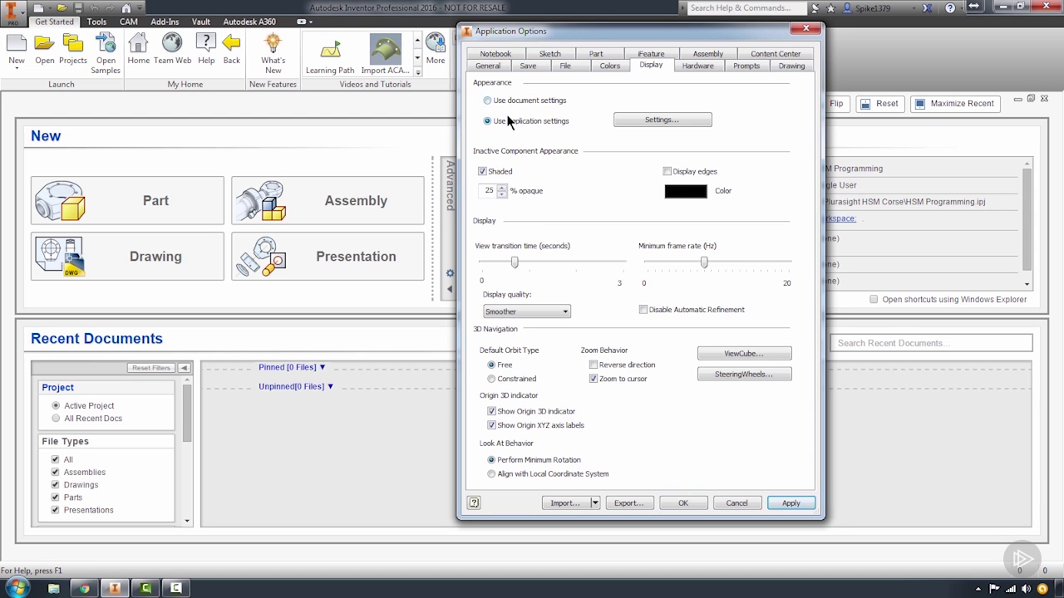
click(665, 120)
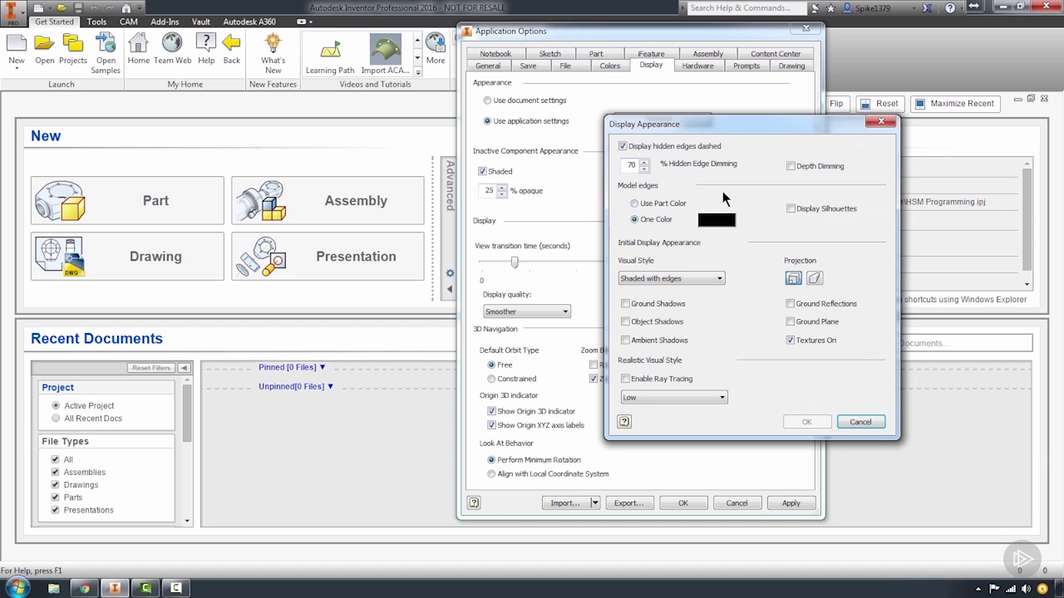
click(860, 422)
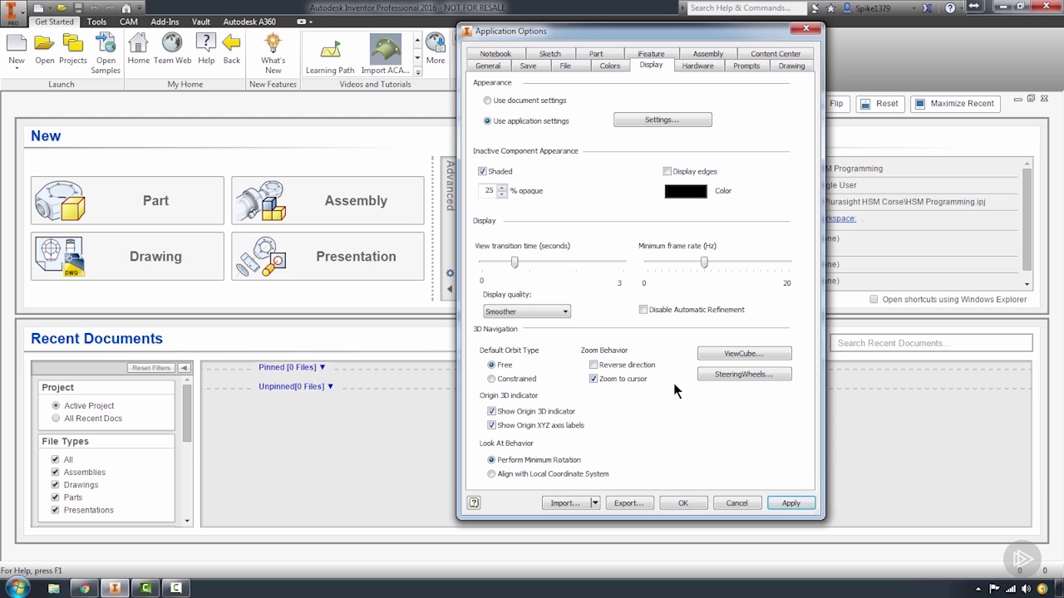
click(792, 502)
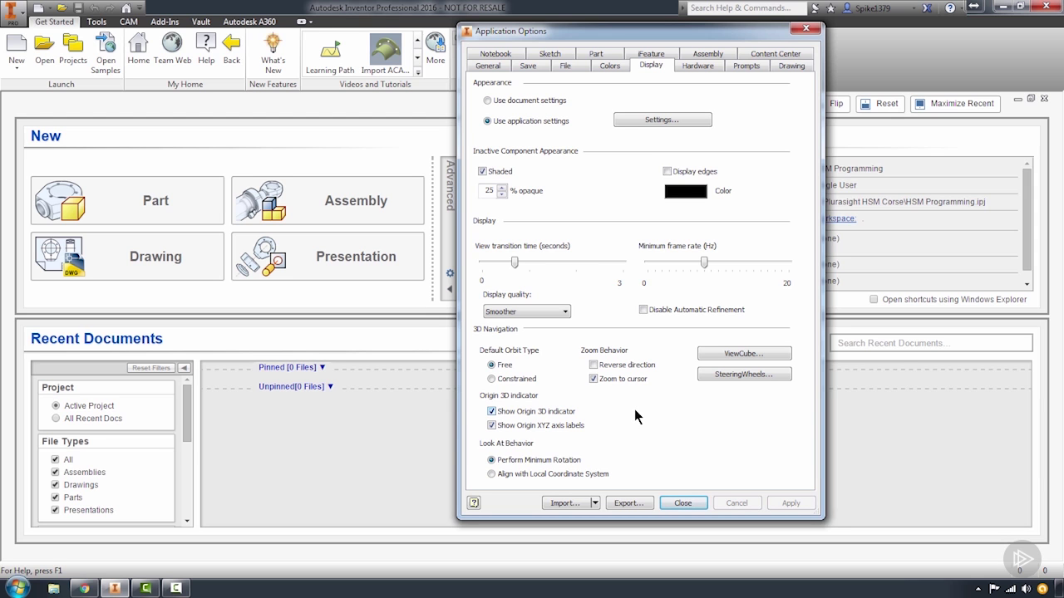
Export the application options to the Inventor 2016 Preferences folder under the existing file name inventor_default_options.xml.
click(627, 503)
drag(575, 90, 469, 63)
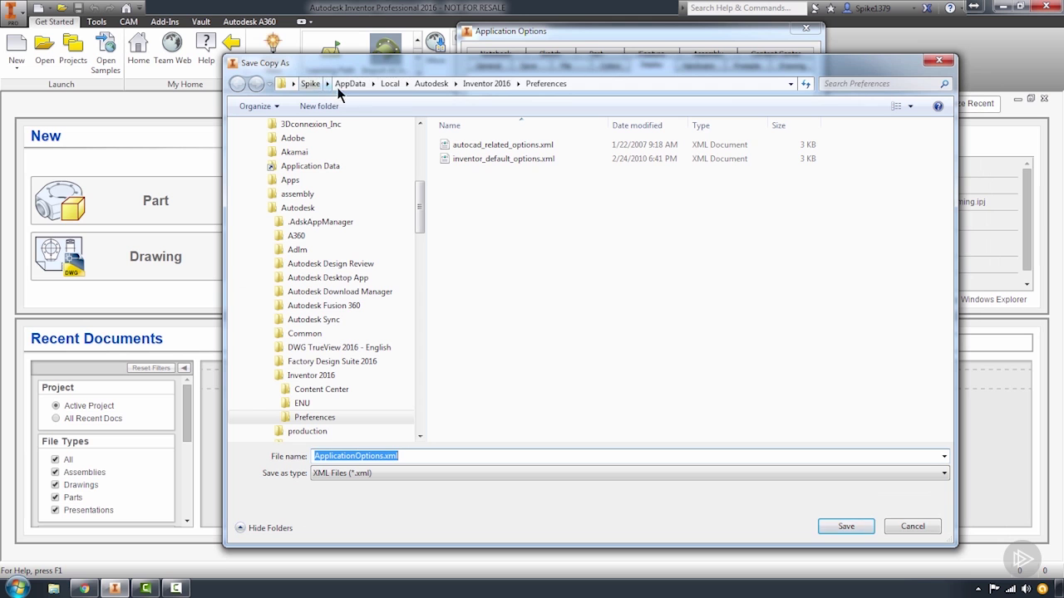
click(491, 162)
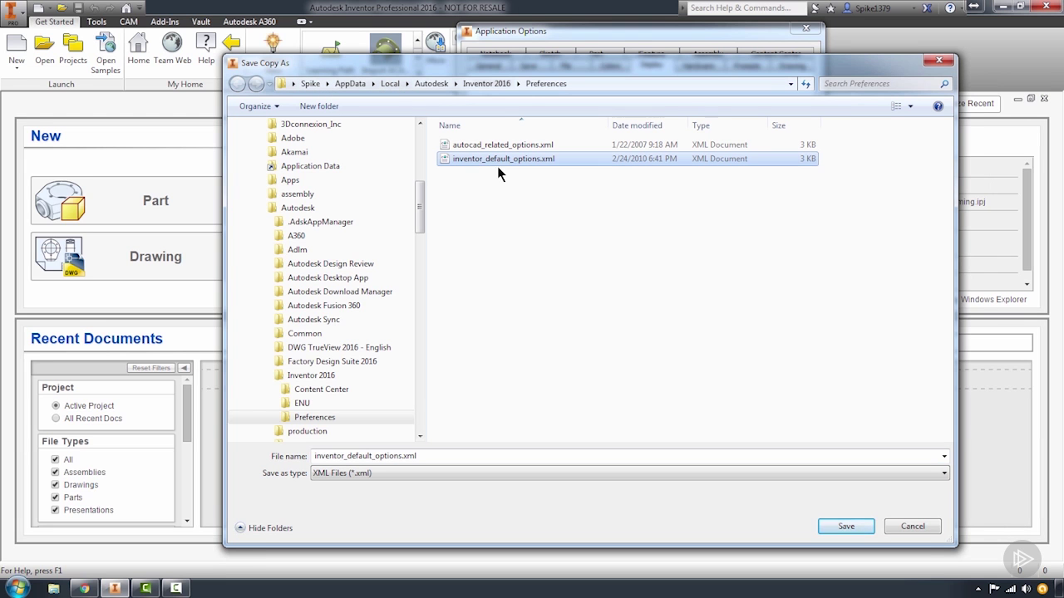
click(839, 526)
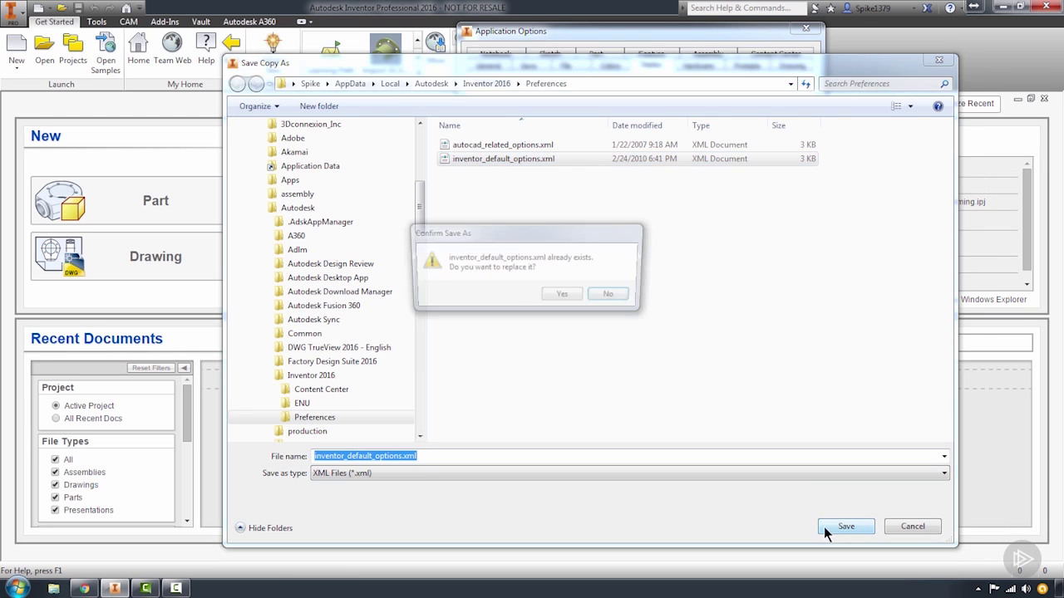